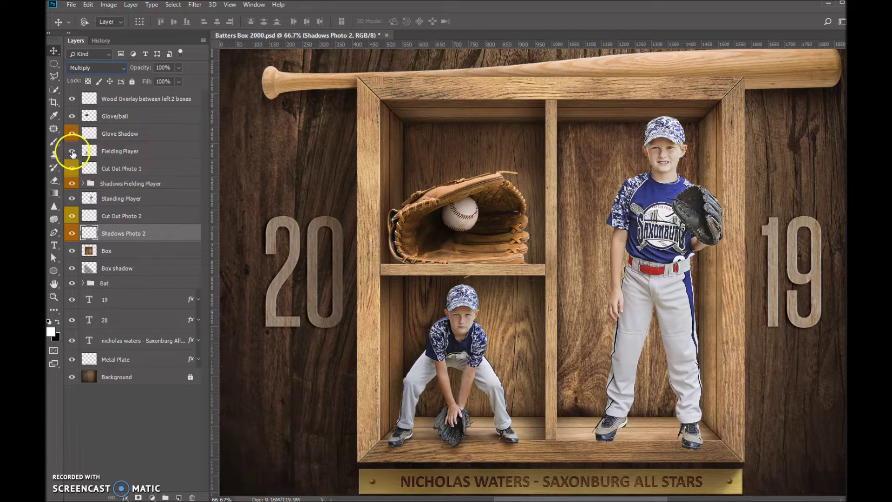
Toggle the fielding player, standing player and fielding shadows group to inspect the existing shadows.
{"action": "left_click", "coordinate": [71, 151]}
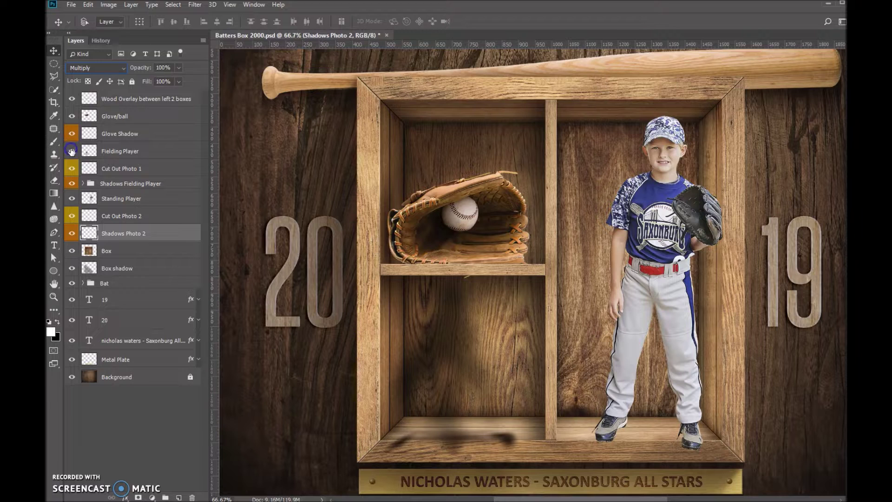
{"action": "left_click", "coordinate": [72, 151]}
{"action": "left_click", "coordinate": [72, 199]}
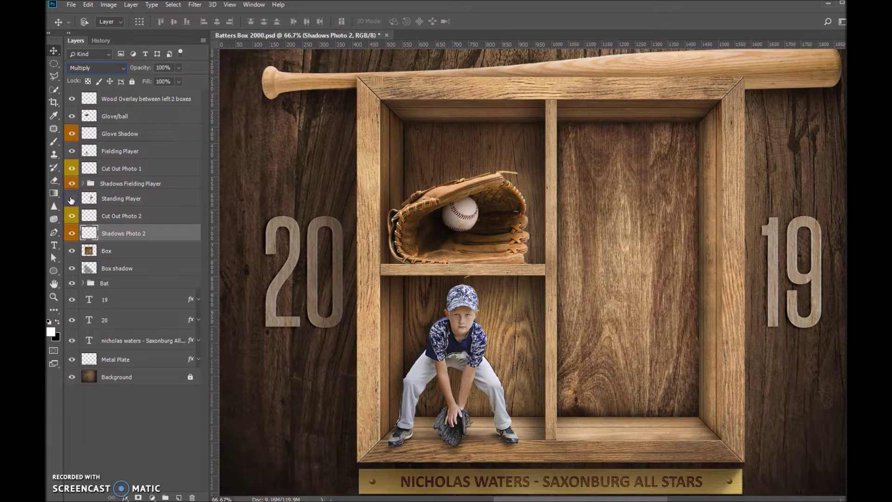
{"action": "left_click", "coordinate": [71, 199]}
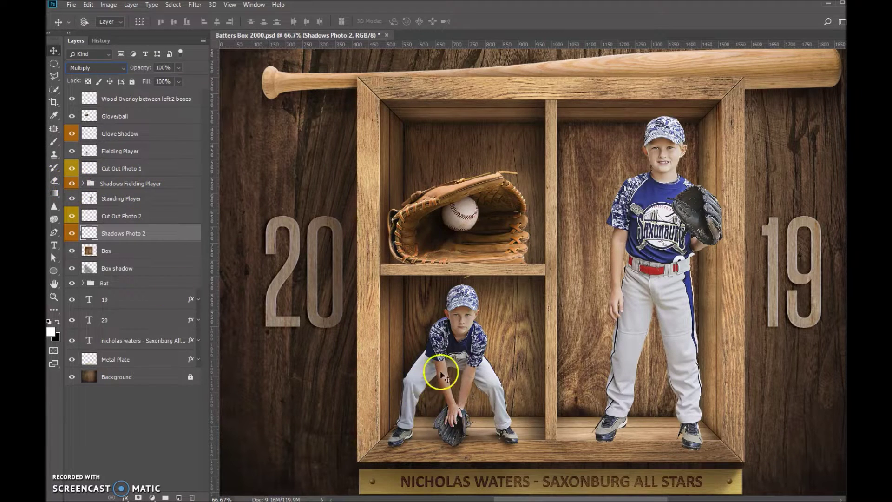
{"action": "left_click", "coordinate": [70, 183]}
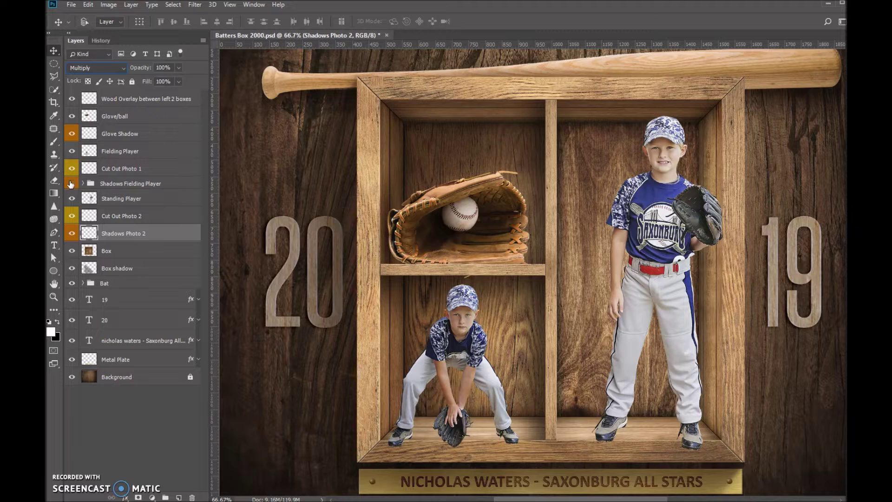
{"action": "left_click", "coordinate": [70, 183]}
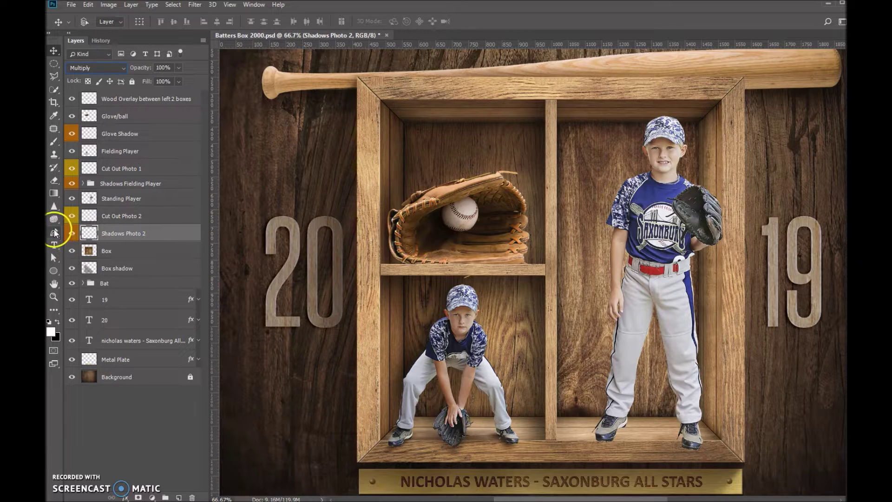
Sample a dark wood colour as the foreground with the Eyedropper, then take the Gradient tool.
{"action": "left_click", "coordinate": [149, 237]}
{"action": "left_click", "coordinate": [67, 154]}
{"action": "left_click", "coordinate": [54, 115]}
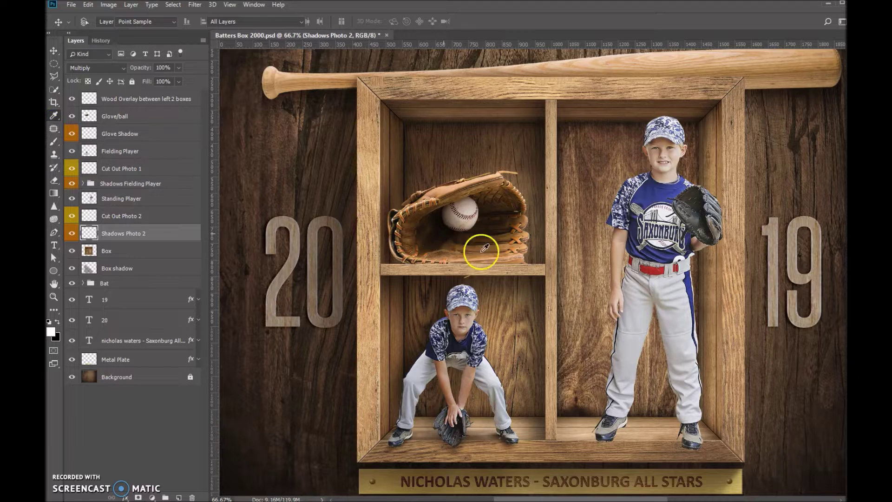
{"action": "left_click", "coordinate": [584, 410]}
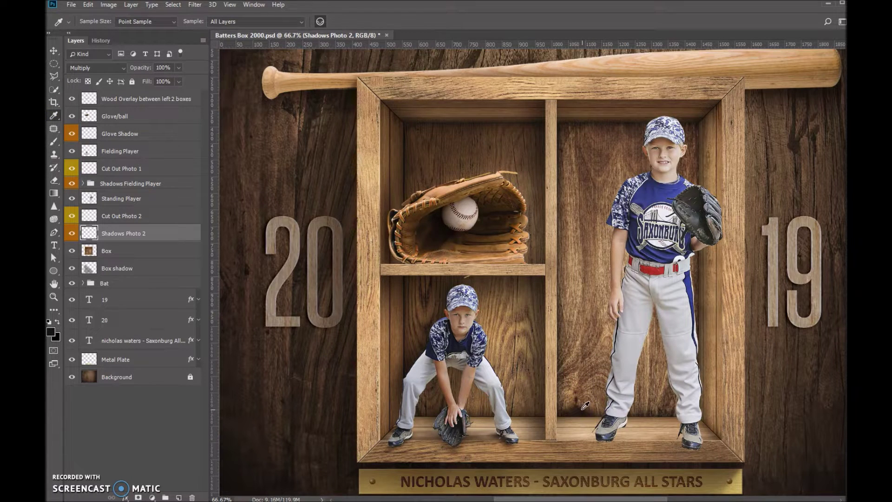
{"action": "left_click", "coordinate": [585, 409]}
{"action": "left_click", "coordinate": [53, 194]}
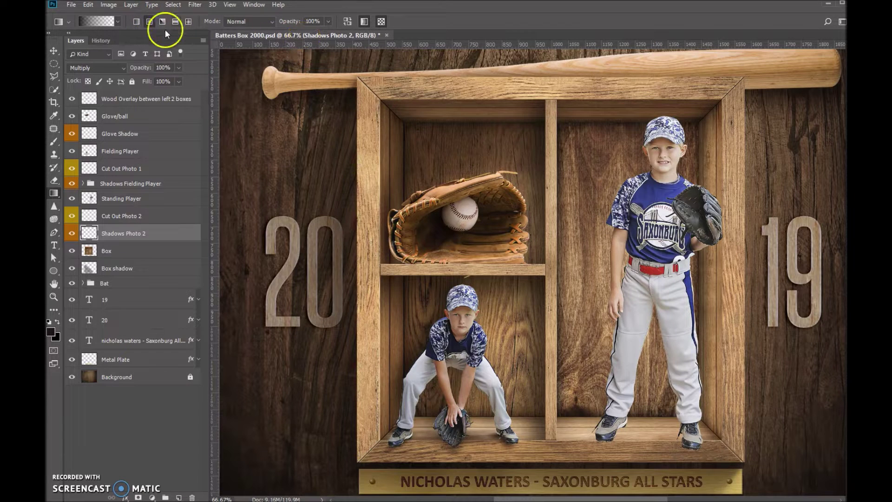
Choose the Foreground to Transparent gradient preset in the Gradient Editor.
{"action": "left_click", "coordinate": [95, 21]}
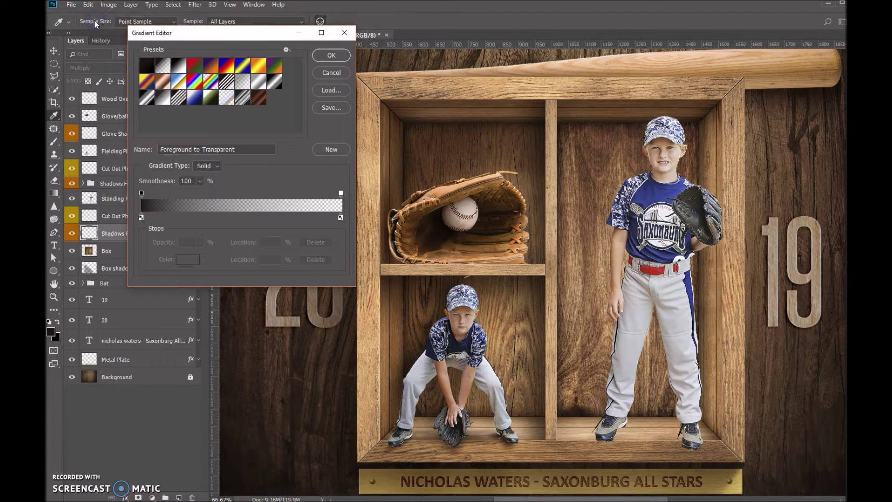
{"action": "left_click", "coordinate": [162, 66]}
{"action": "left_click", "coordinate": [332, 55]}
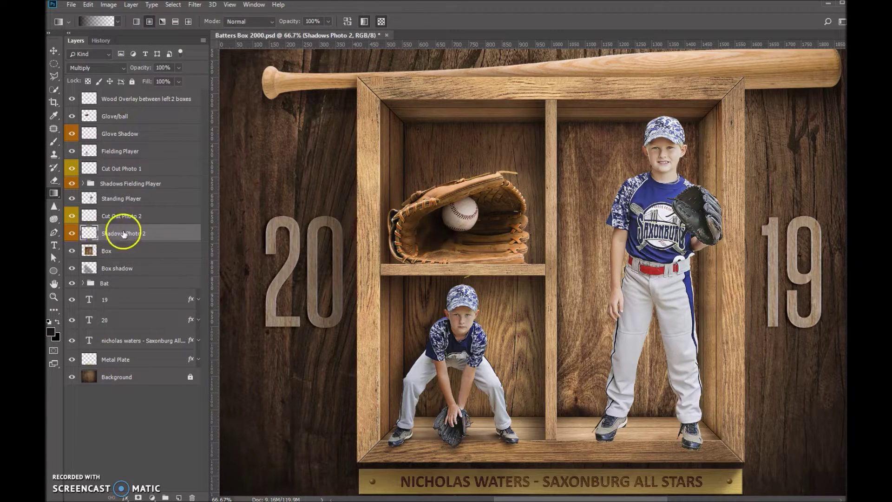
{"action": "left_click", "coordinate": [155, 231]}
Drag a dark gradient outward from the standing player's right shoe on Shadows Photo 2.
{"action": "left_click", "coordinate": [693, 438]}
{"action": "left_click_drag", "start_coordinate": [701, 438], "coordinate": [732, 439]}
{"action": "left_click_drag", "start_coordinate": [745, 439], "coordinate": [746, 440]}
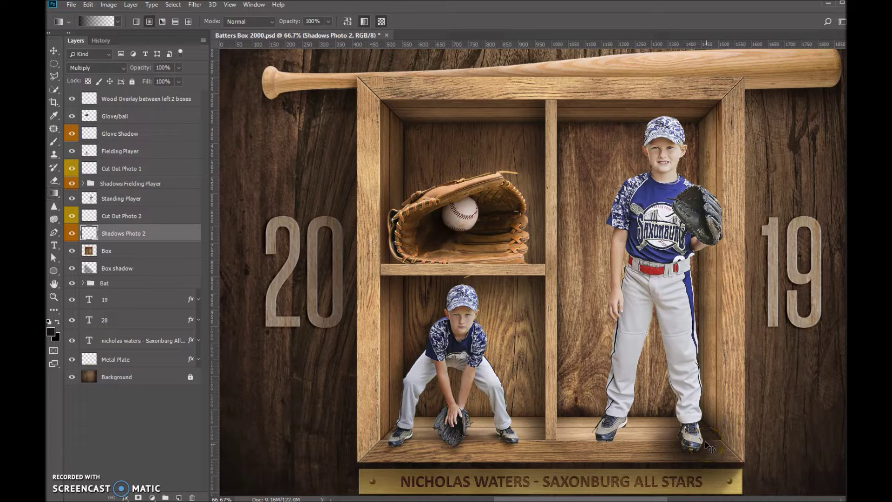
Free-transform the right-shoe gradient, flattening its top and bottom and pulling in both sides.
{"action": "key", "text": "ctrl+t"}
{"action": "left_click_drag", "start_coordinate": [719, 416], "coordinate": [693, 419]}
{"action": "left_click", "coordinate": [691, 490]}
{"action": "left_click_drag", "start_coordinate": [691, 490], "coordinate": [690, 453]}
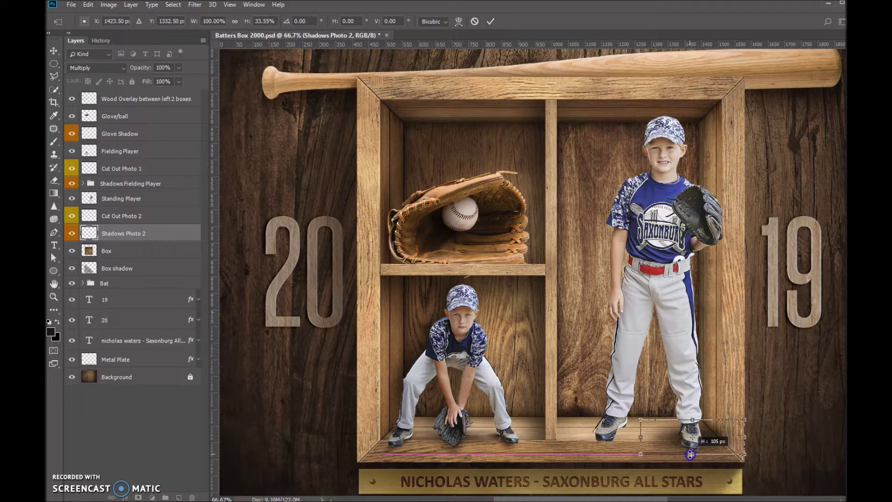
{"action": "mouse_move", "coordinate": [693, 420]}
{"action": "left_mouse_down"}
{"action": "mouse_move", "coordinate": [705, 445]}
{"action": "mouse_move", "coordinate": [684, 432]}
{"action": "left_mouse_up"}
{"action": "left_click", "coordinate": [735, 445]}
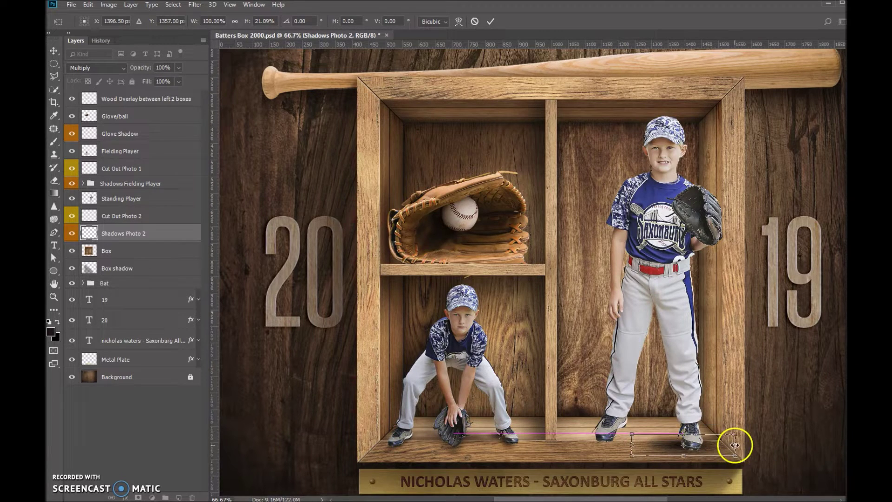
{"action": "left_click_drag", "start_coordinate": [721, 445], "coordinate": [720, 445]}
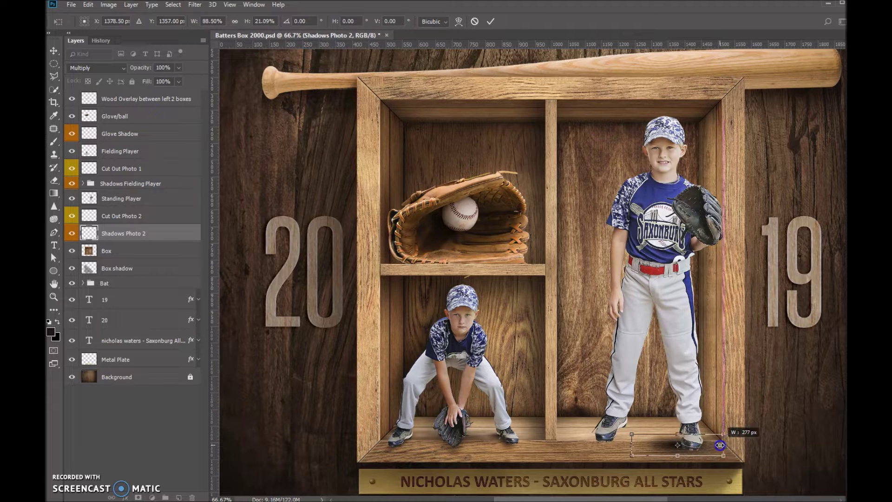
{"action": "left_click_drag", "start_coordinate": [632, 445], "coordinate": [686, 453]}
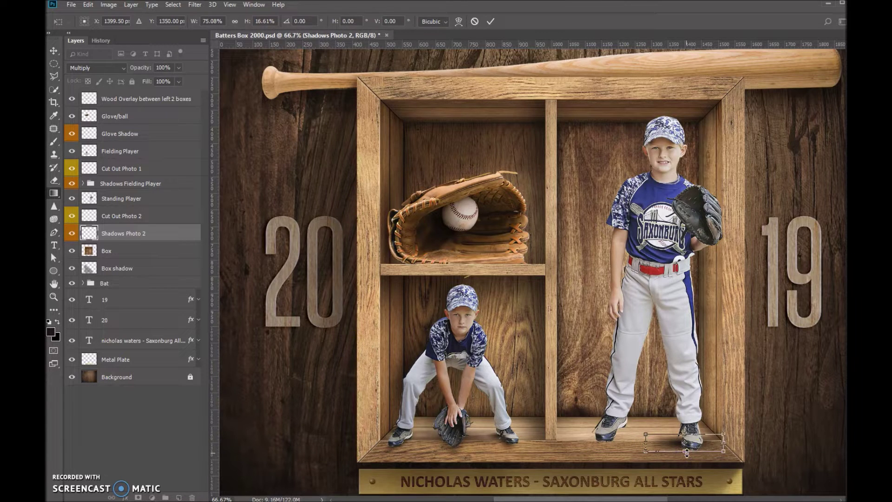
{"action": "key", "text": "Return"}
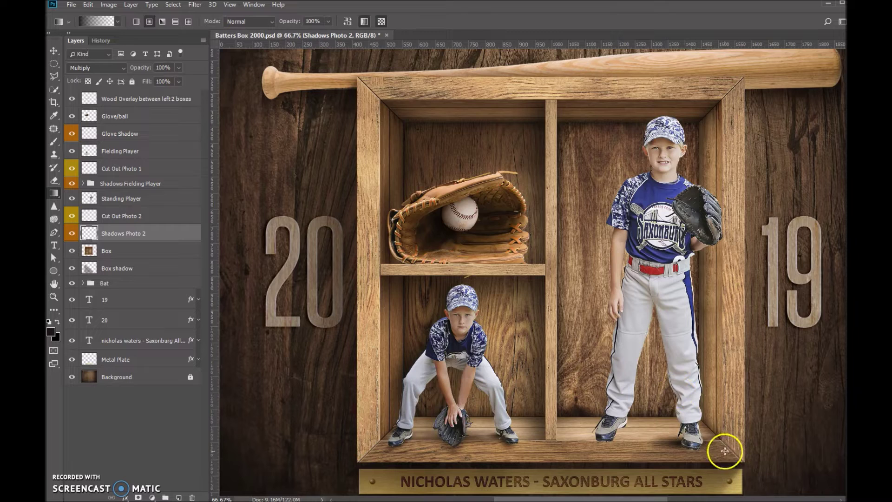
Move the thin shadow a few pixels down under the shoes and set Shadows Photo 2 fill to 60%.
{"action": "left_click_drag", "start_coordinate": [691, 442], "coordinate": [690, 445]}
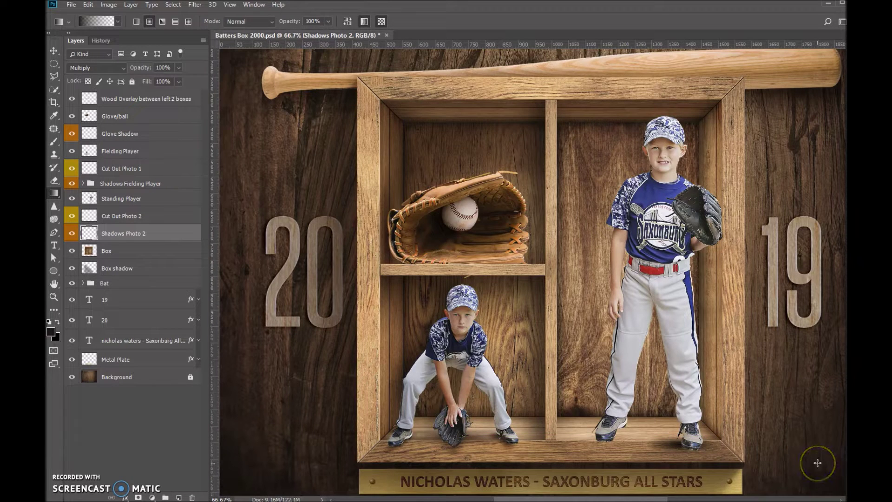
{"action": "left_click_drag", "start_coordinate": [675, 443], "coordinate": [674, 442]}
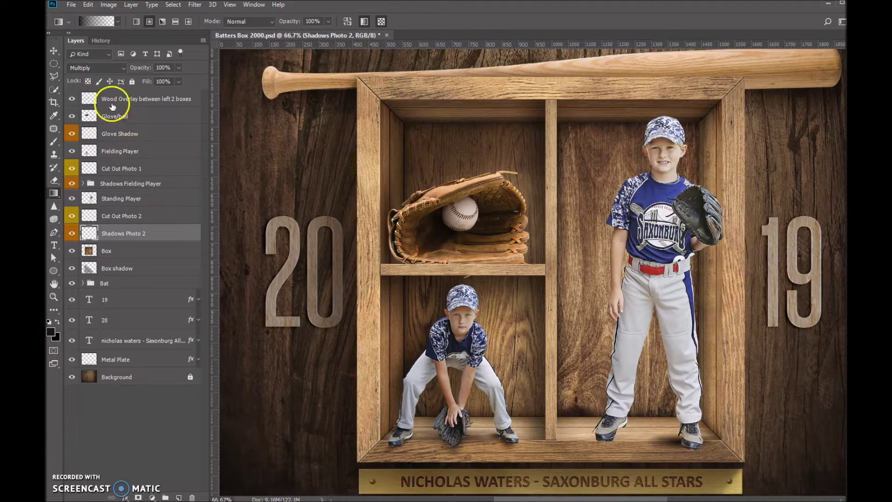
{"action": "left_click", "coordinate": [178, 82]}
{"action": "left_click_drag", "start_coordinate": [179, 96], "coordinate": [163, 93]}
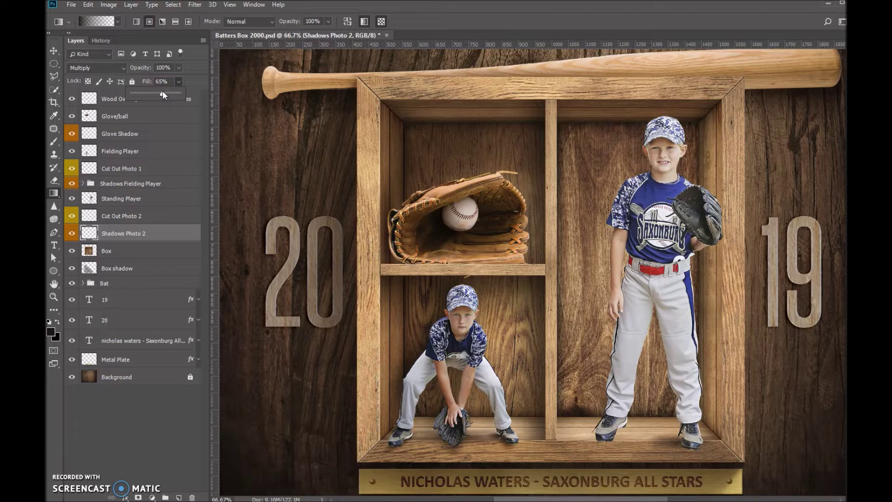
{"action": "left_click", "coordinate": [175, 66]}
Free-transform the shadow to pull its left edge inward slightly, then return to the Gradient tool.
{"action": "left_click", "coordinate": [682, 443]}
{"action": "key", "text": "ctrl+t"}
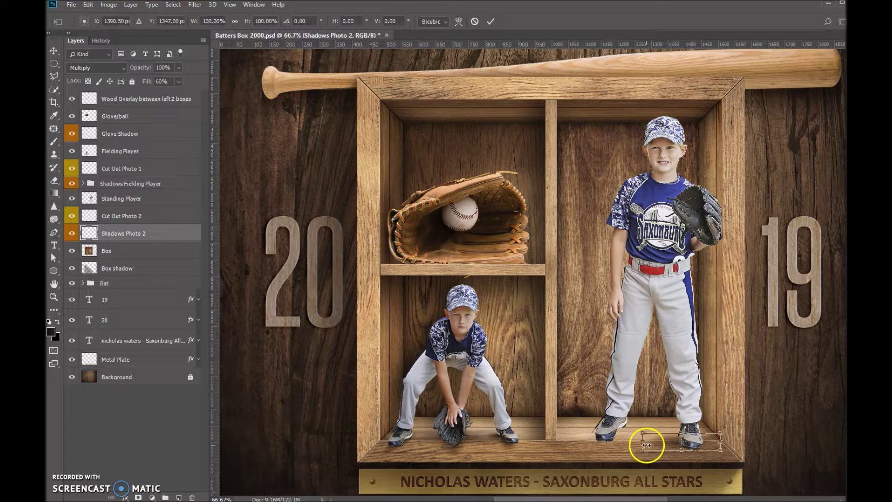
{"action": "left_click_drag", "start_coordinate": [644, 441], "coordinate": [655, 441]}
{"action": "key", "text": "Return"}
{"action": "key", "text": "g"}
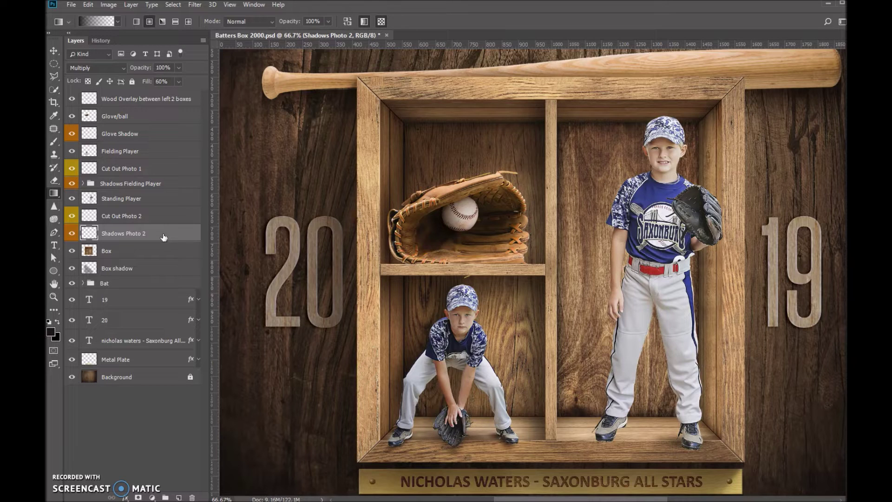
Create a new layer group and name it 'Shadow Standing Player'.
{"action": "left_click", "coordinate": [119, 230]}
{"action": "left_click", "coordinate": [112, 231]}
{"action": "left_click", "coordinate": [166, 498]}
{"action": "left_click_drag", "start_coordinate": [91, 199], "coordinate": [109, 247]}
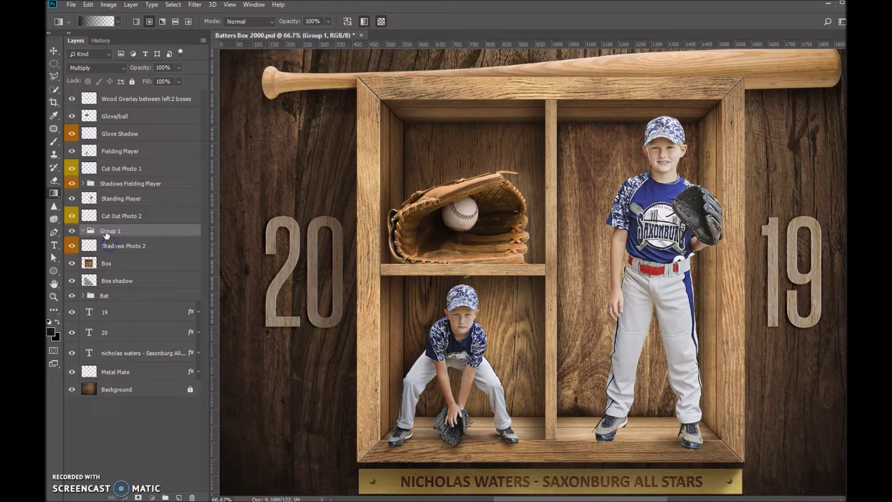
{"action": "double_click", "coordinate": [109, 231]}
{"action": "key", "text": "Return"}
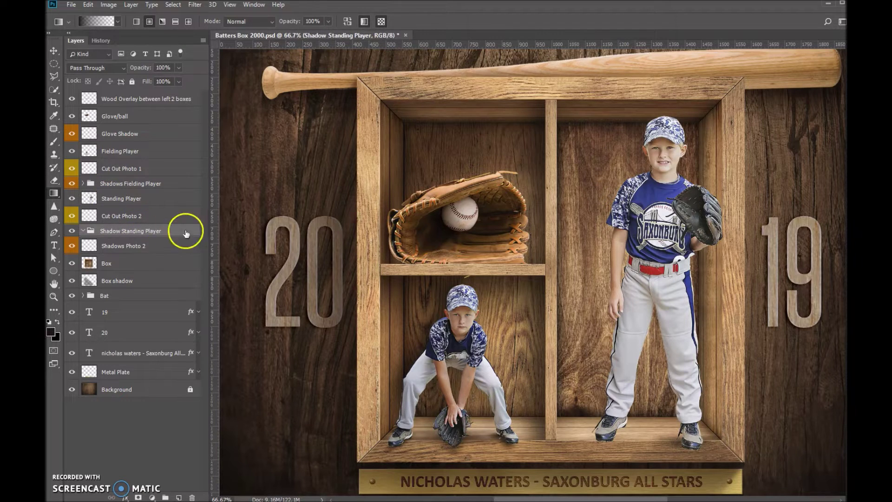
Move Shadows Photo 2 into the Shadow Standing Player group and select it.
{"action": "left_click_drag", "start_coordinate": [149, 245], "coordinate": [148, 234]}
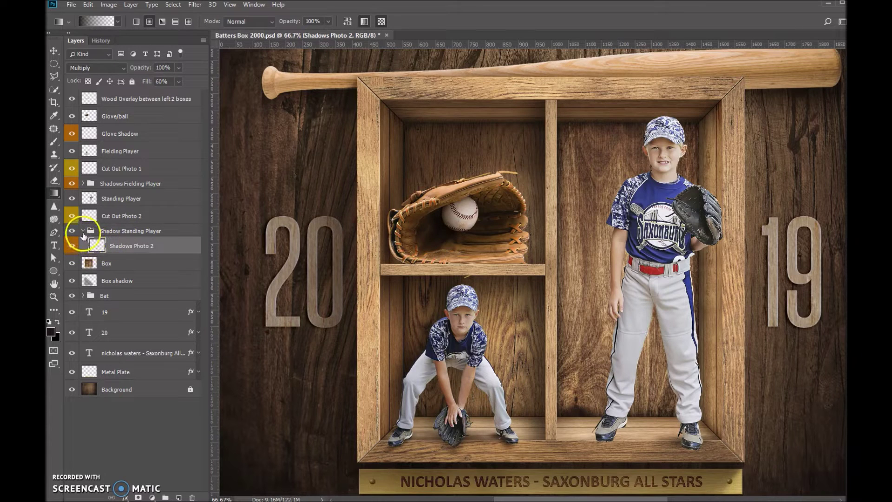
{"action": "left_click", "coordinate": [83, 231]}
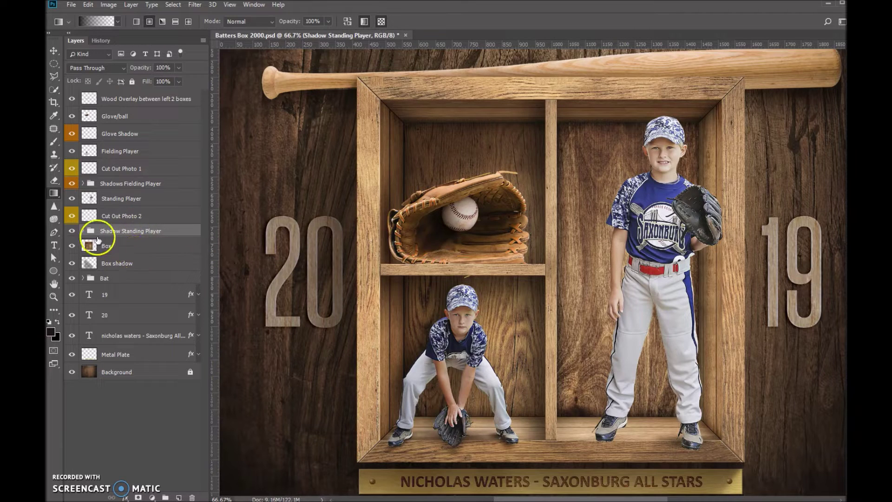
{"action": "left_click", "coordinate": [83, 231]}
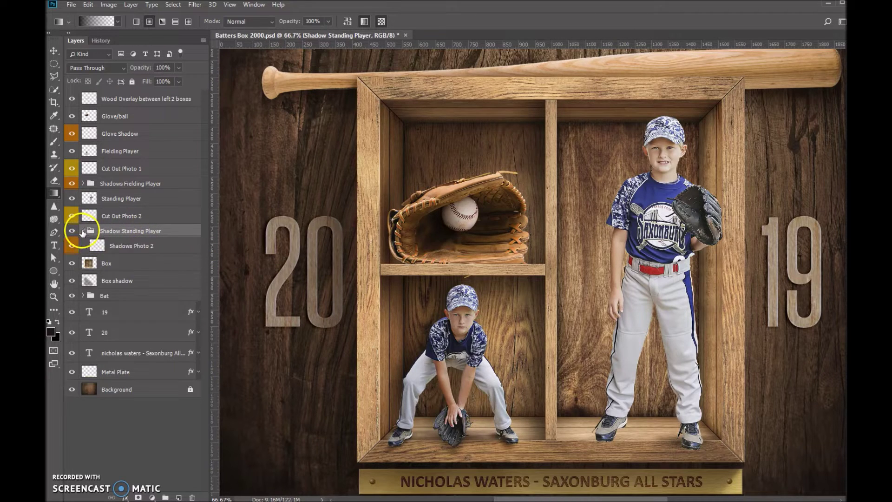
{"action": "left_click", "coordinate": [180, 246]}
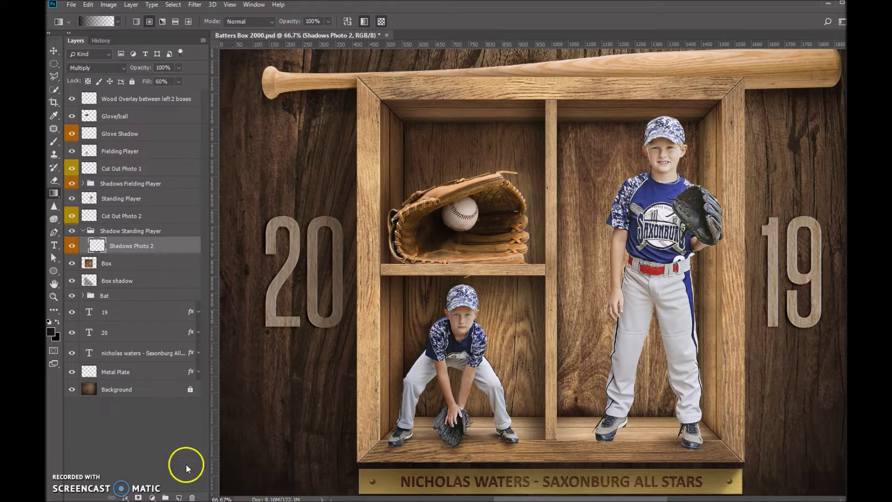
Add a new Multiply layer and drag a dark gradient down beneath the right shoe.
{"action": "left_click", "coordinate": [179, 497]}
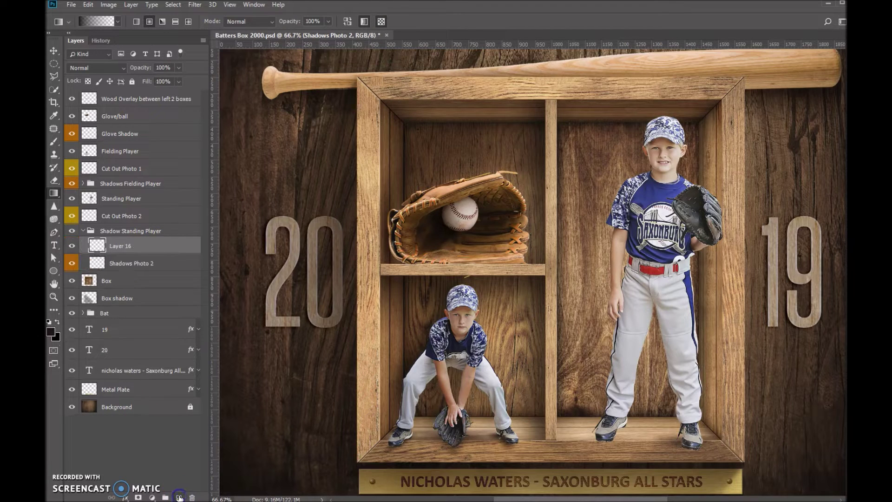
{"action": "left_click", "coordinate": [96, 68]}
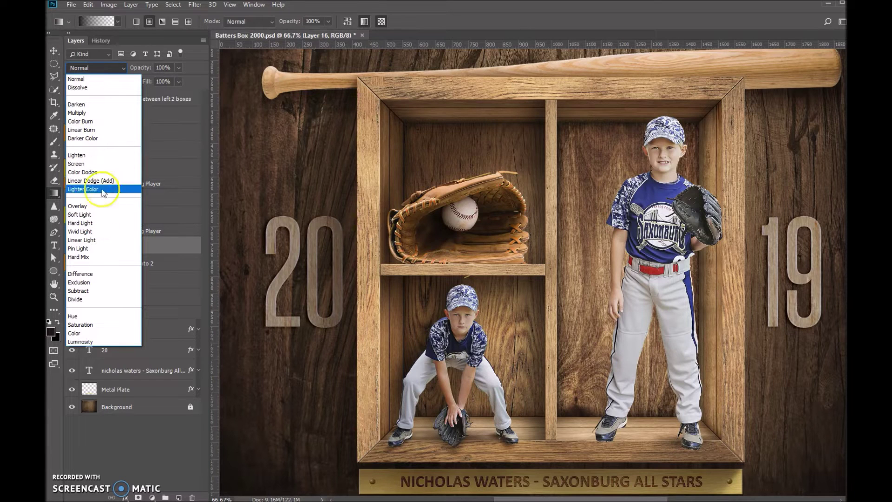
{"action": "left_click", "coordinate": [87, 113]}
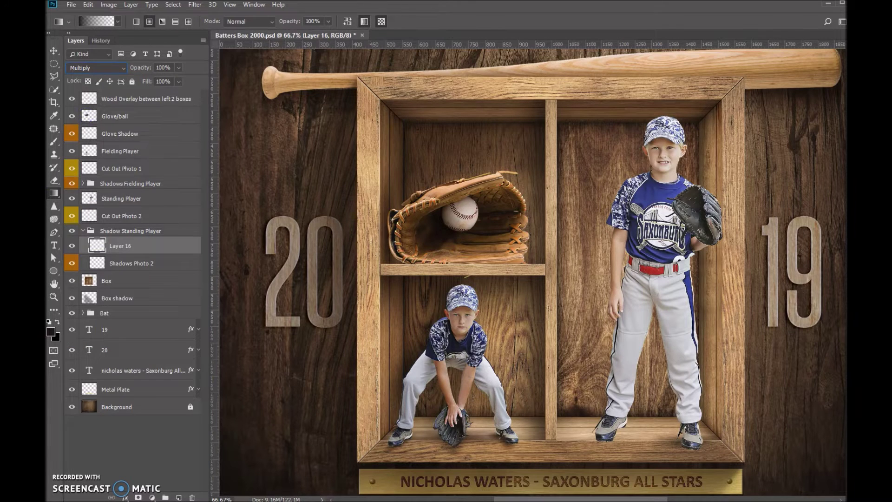
{"action": "left_click", "coordinate": [693, 443]}
{"action": "left_click_drag", "start_coordinate": [692, 443], "coordinate": [692, 466]}
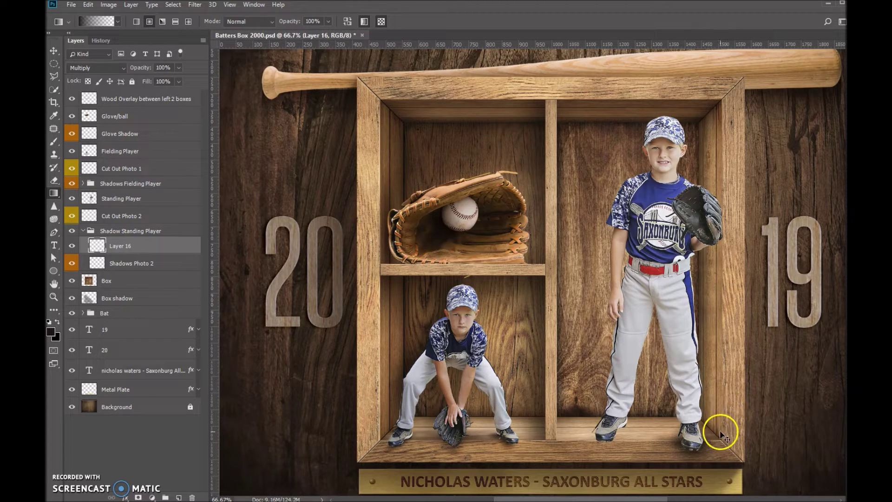
Narrow the right-shoe shadow from both sides and darken it with another gradient.
{"action": "key", "text": "ctrl+t"}
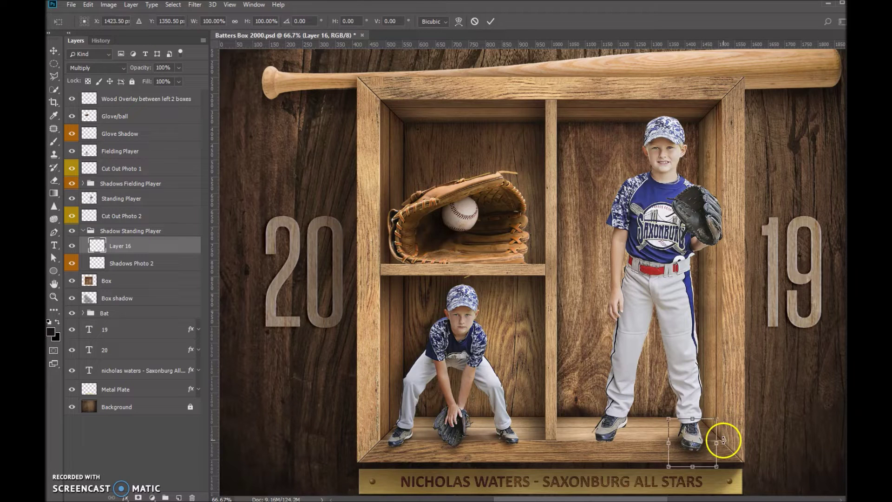
{"action": "left_click", "coordinate": [718, 442]}
{"action": "left_click_drag", "start_coordinate": [716, 442], "coordinate": [710, 444]}
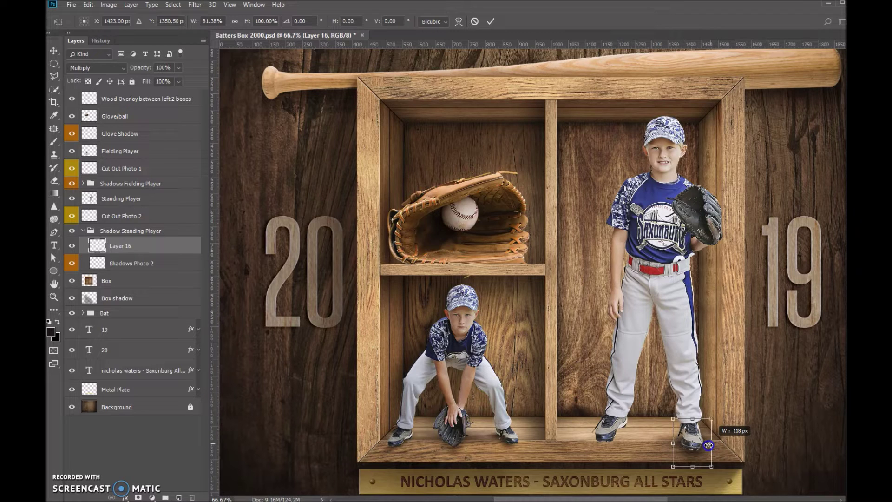
{"action": "left_click_drag", "start_coordinate": [707, 446], "coordinate": [708, 445]}
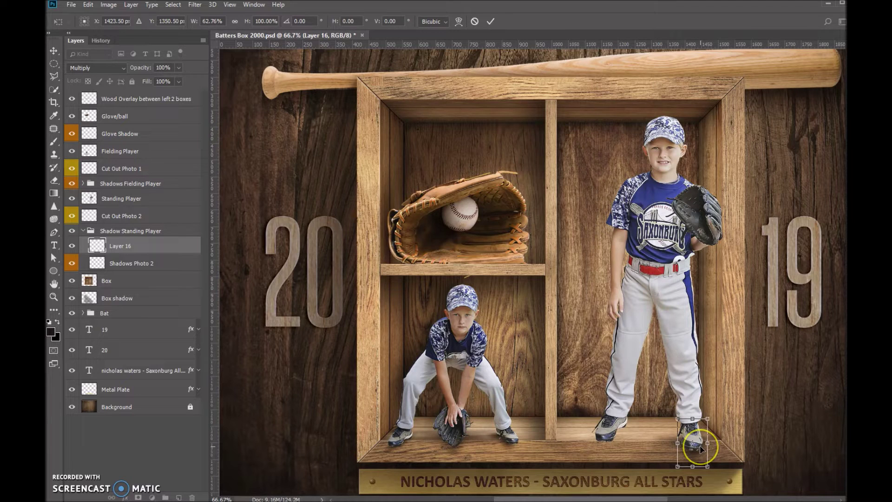
{"action": "key", "text": "g"}
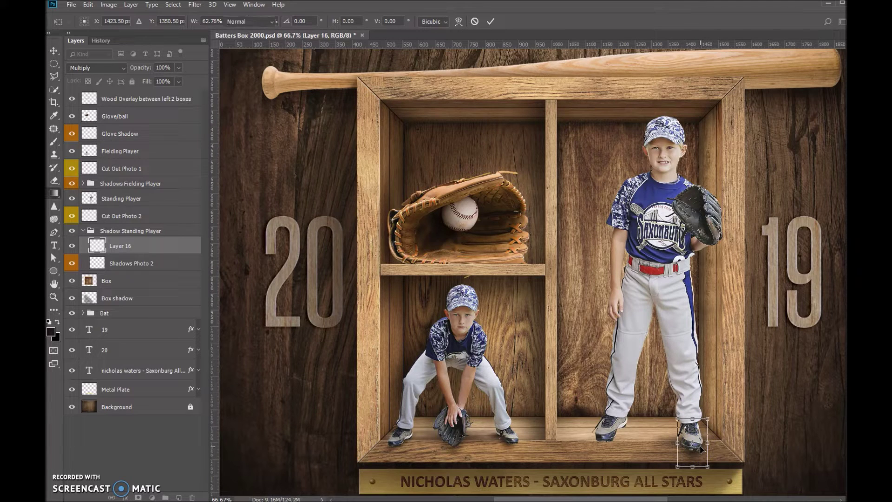
{"action": "left_click", "coordinate": [701, 447]}
{"action": "left_click_drag", "start_coordinate": [700, 447], "coordinate": [697, 448]}
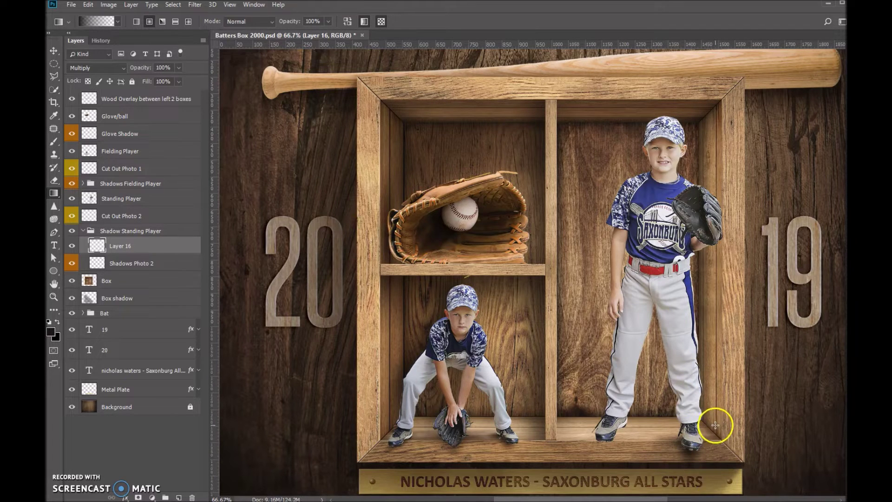
Add Layer 17 set to Multiply and paint a gradient at the left shoe.
{"action": "left_click", "coordinate": [179, 497]}
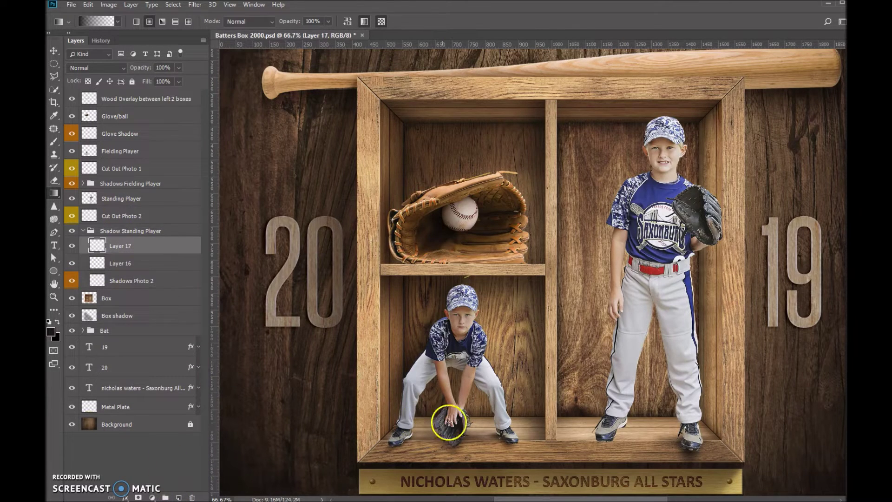
{"action": "left_click", "coordinate": [146, 246]}
{"action": "left_click", "coordinate": [97, 68]}
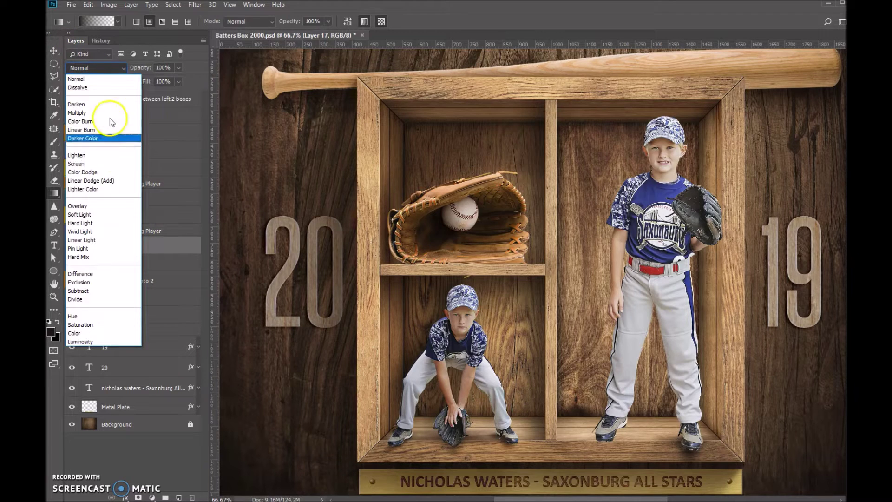
{"action": "left_click", "coordinate": [92, 113]}
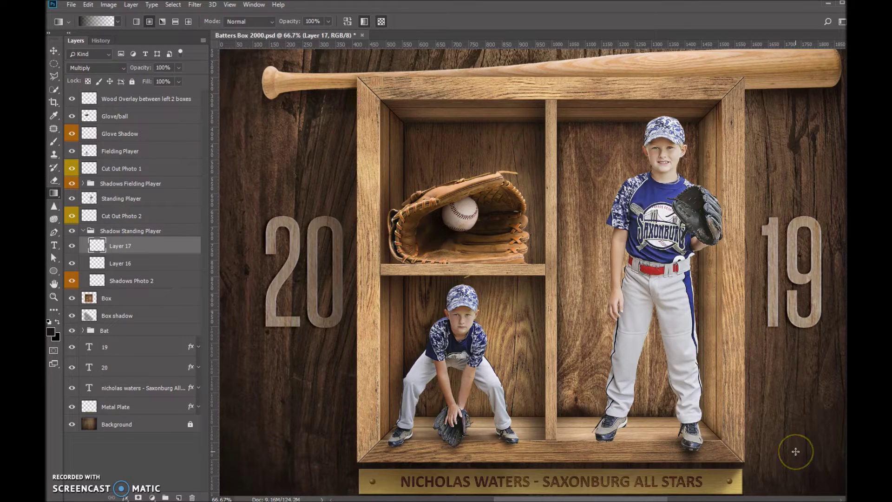
{"action": "left_click", "coordinate": [795, 452]}
{"action": "left_click_drag", "start_coordinate": [568, 408], "coordinate": [618, 425]}
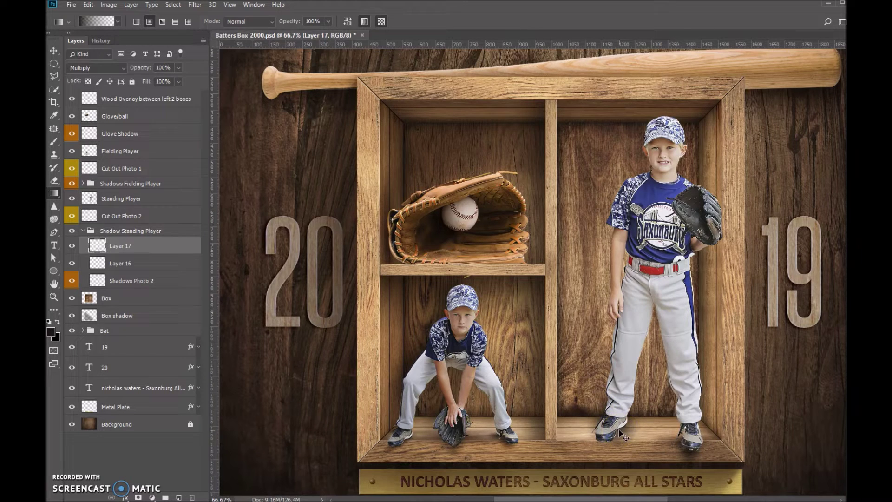
Squash the left-shoe shadow flat, move it up, rotate it to the shoe's angle and narrow it.
{"action": "key", "text": "ctrl+t"}
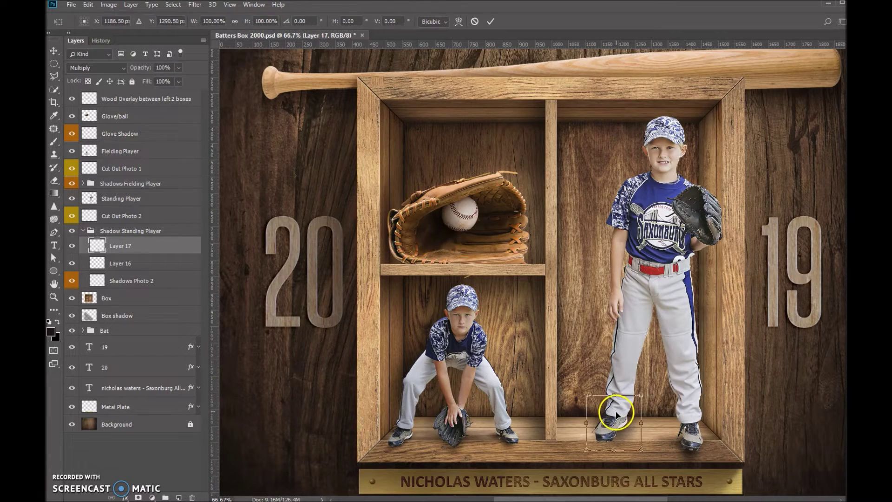
{"action": "left_click_drag", "start_coordinate": [614, 396], "coordinate": [617, 440]}
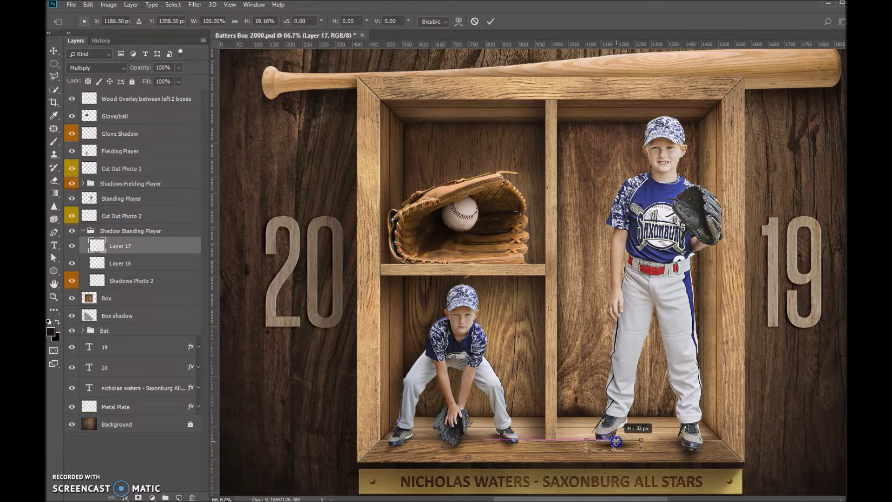
{"action": "left_click_drag", "start_coordinate": [633, 442], "coordinate": [633, 433]}
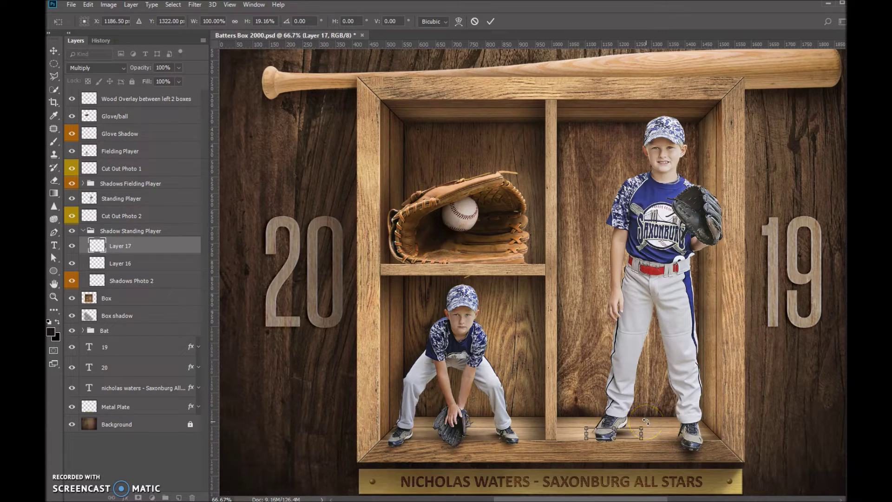
{"action": "left_click_drag", "start_coordinate": [644, 418], "coordinate": [638, 403]}
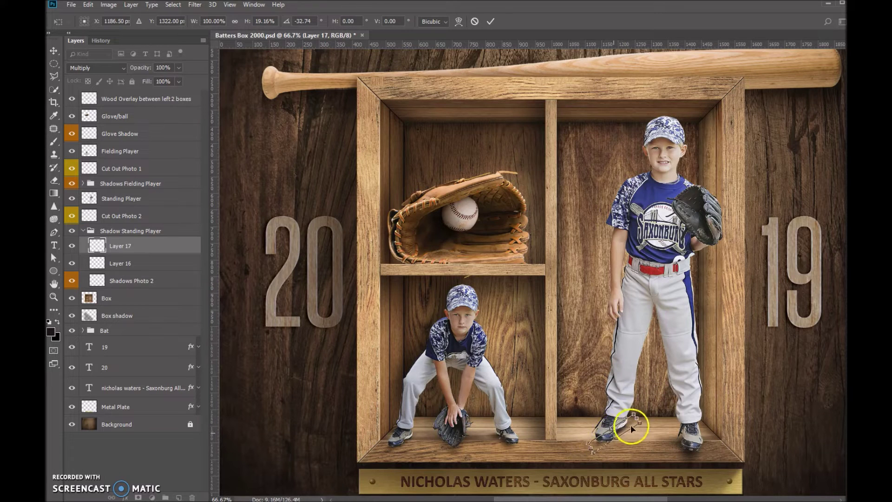
{"action": "left_click_drag", "start_coordinate": [591, 447], "coordinate": [595, 444]}
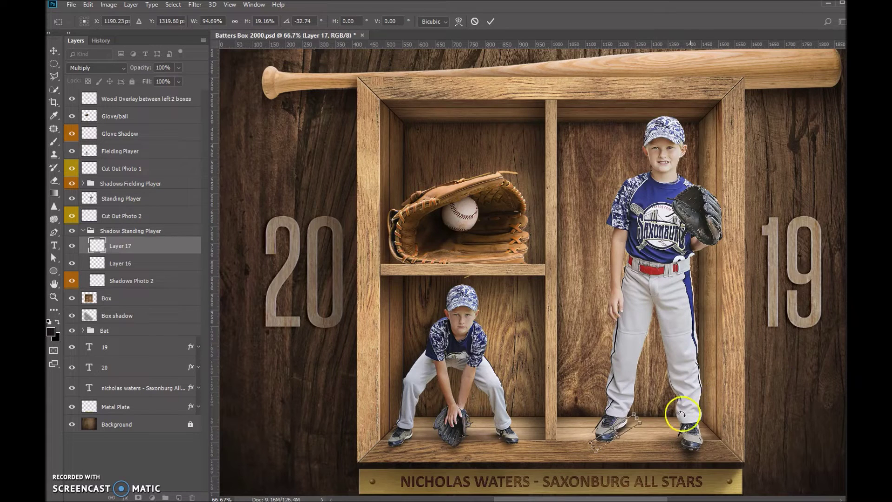
{"action": "left_click_drag", "start_coordinate": [637, 416], "coordinate": [632, 416]}
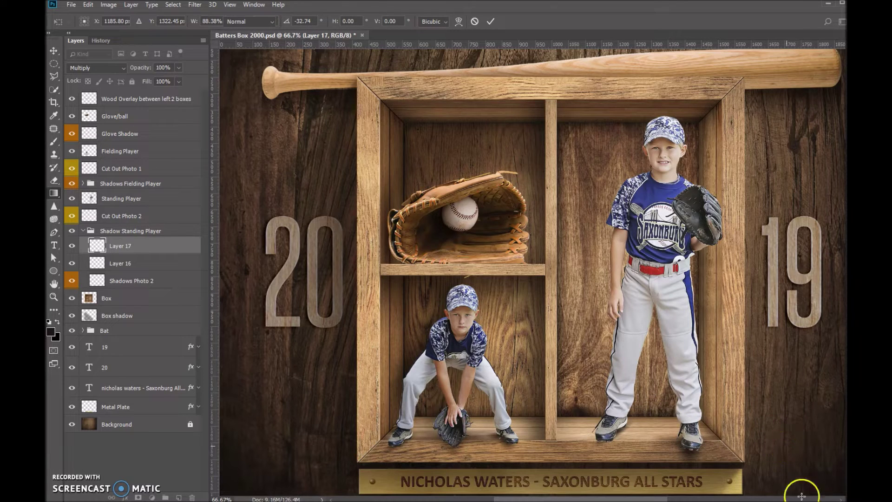
{"action": "key", "text": "Return"}
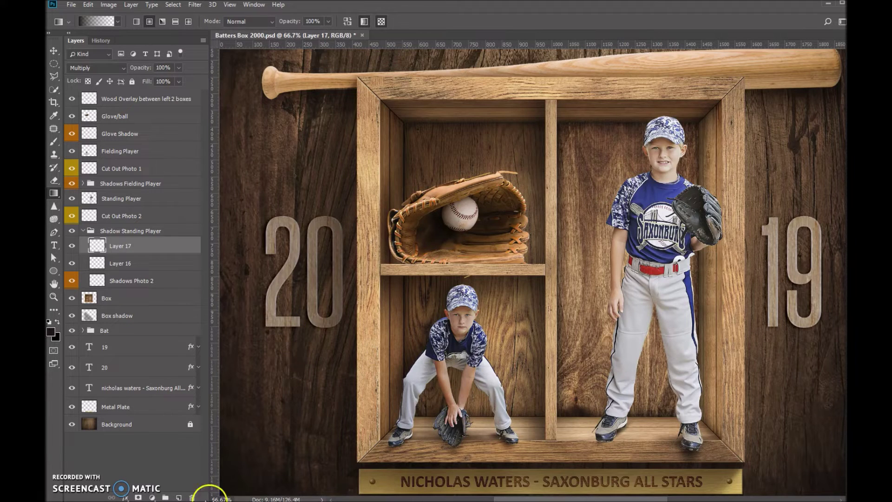
Add Layer 18 in Multiply mode and paint another gradient shadow under the shoe.
{"action": "left_click", "coordinate": [179, 498]}
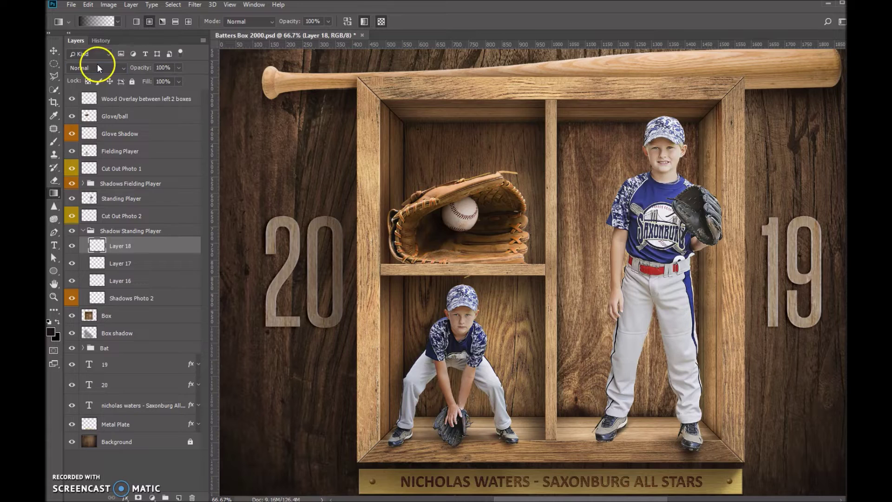
{"action": "left_click", "coordinate": [99, 68]}
{"action": "left_click", "coordinate": [89, 111]}
{"action": "left_click_drag", "start_coordinate": [605, 454], "coordinate": [798, 488]}
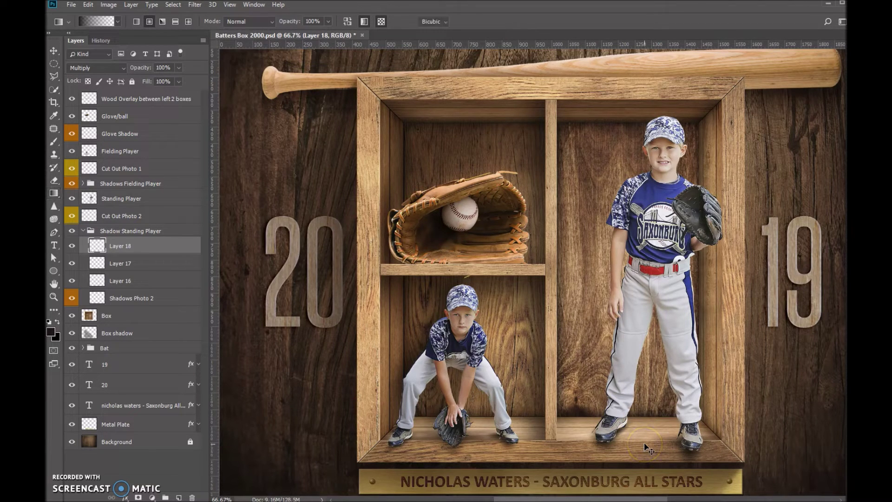
Narrow the new shoe shadow from both sides and flatten it vertically.
{"action": "key", "text": "ctrl+t"}
{"action": "left_click_drag", "start_coordinate": [599, 441], "coordinate": [590, 438]}
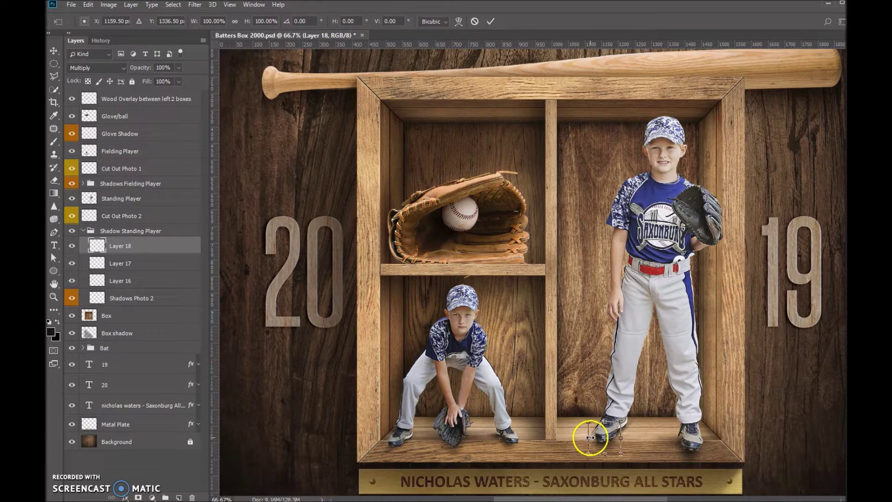
{"action": "left_click", "coordinate": [620, 432]}
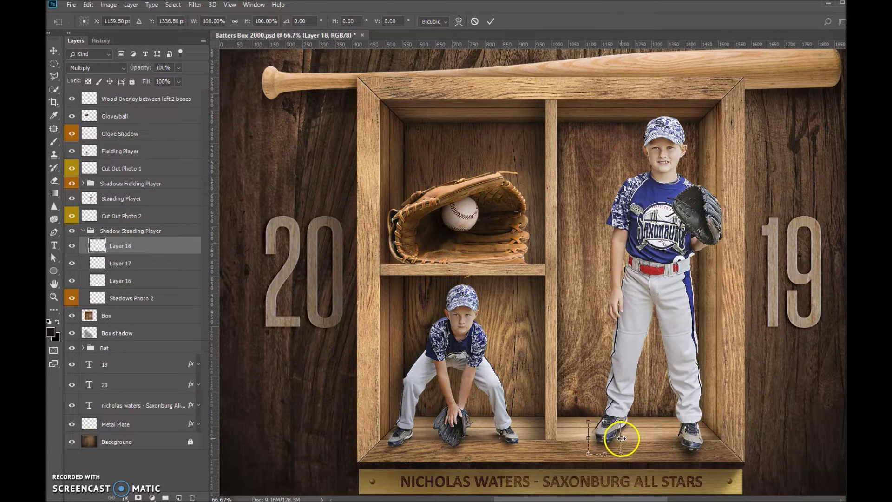
{"action": "left_click_drag", "start_coordinate": [622, 439], "coordinate": [619, 439]}
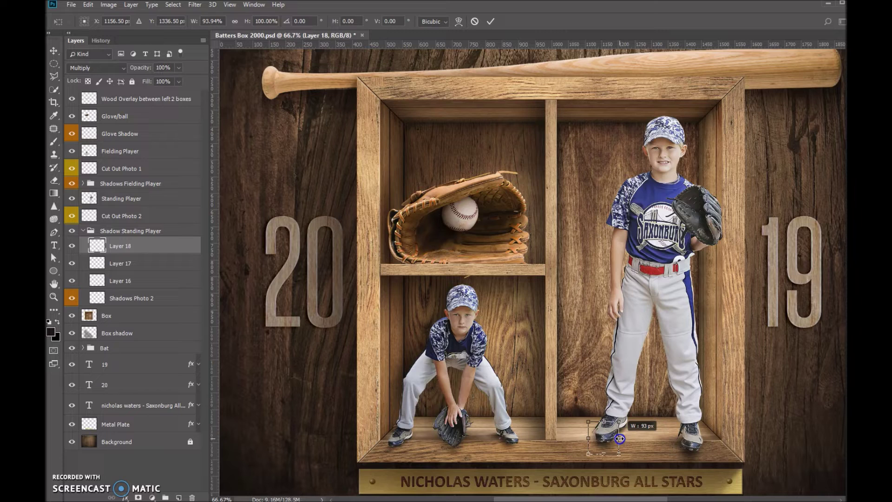
{"action": "left_click_drag", "start_coordinate": [618, 439], "coordinate": [591, 437]}
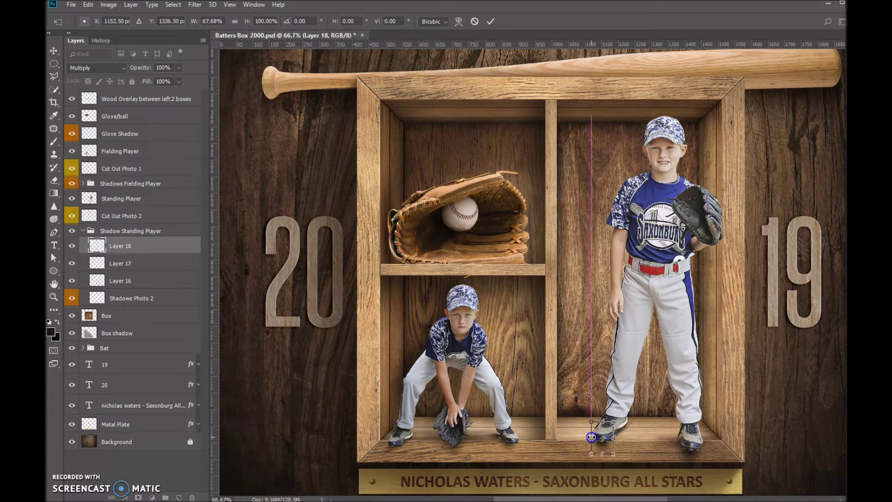
{"action": "left_click_drag", "start_coordinate": [602, 421], "coordinate": [603, 428]}
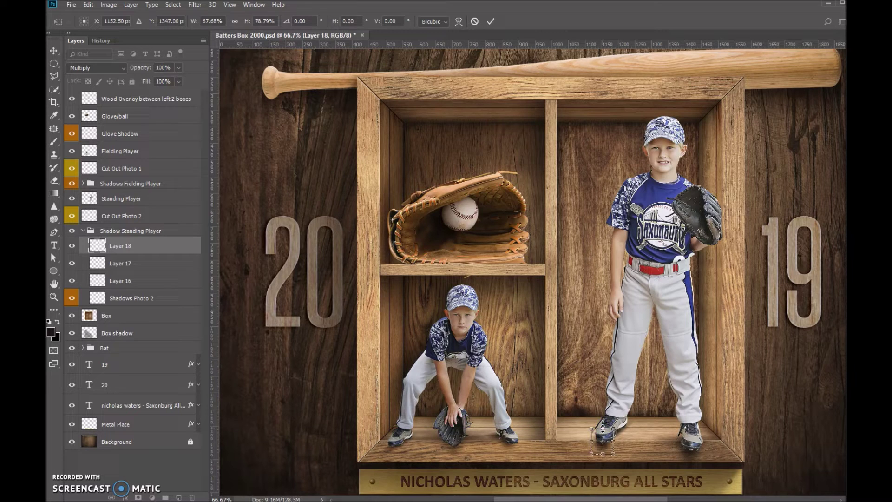
{"action": "double_click", "coordinate": [602, 428]}
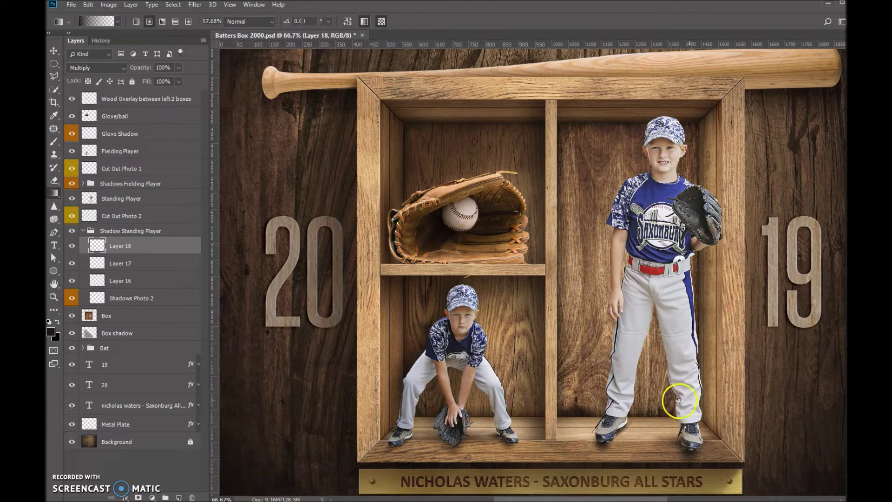
Nudge the shoe shadow into place under the shoe and set its fill to 77%.
{"action": "left_click_drag", "start_coordinate": [620, 447], "coordinate": [619, 448]}
{"action": "left_click", "coordinate": [795, 484]}
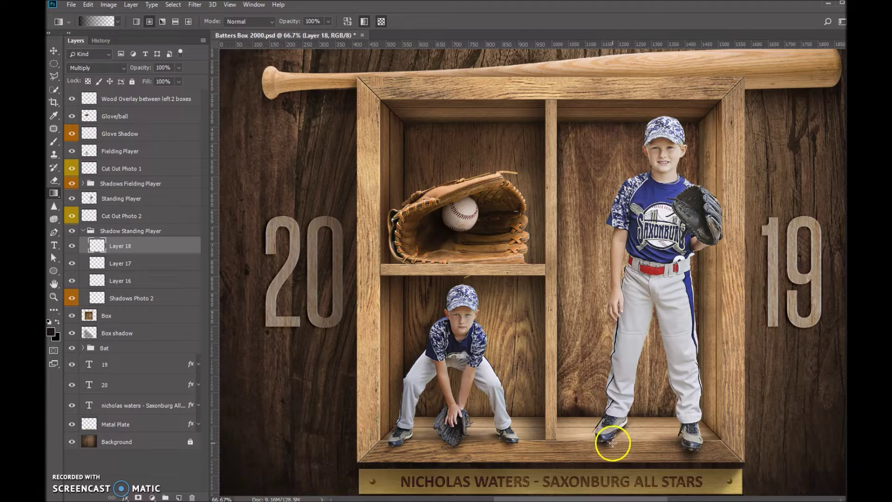
{"action": "left_click", "coordinate": [179, 81]}
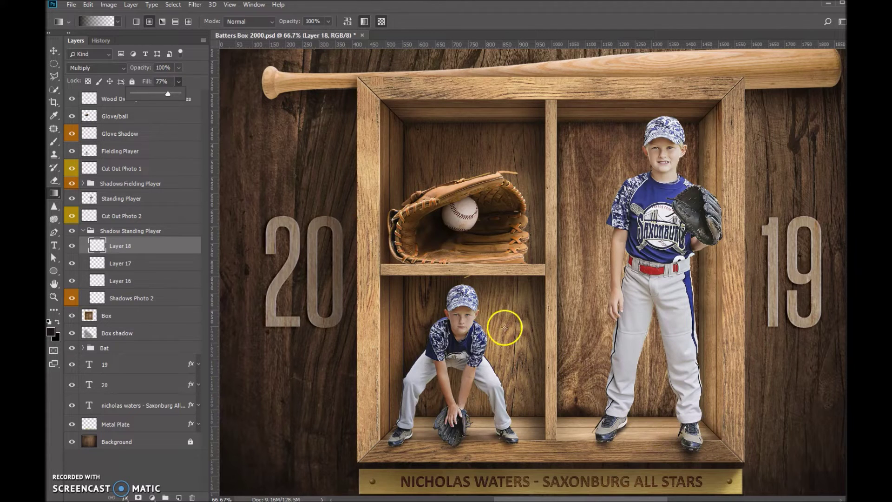
{"action": "left_click", "coordinate": [179, 497]}
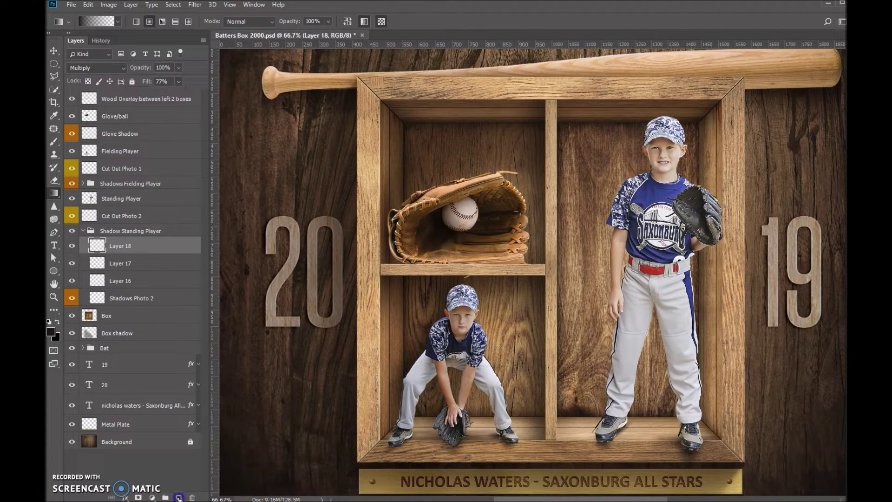
Add Layer 19 in Multiply mode and draw a gradient under the standing player.
{"action": "left_click", "coordinate": [179, 497]}
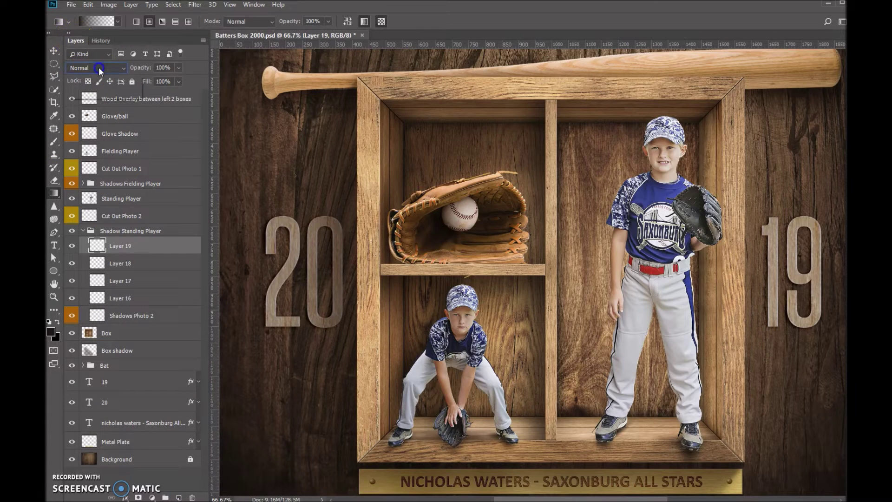
{"action": "left_click", "coordinate": [99, 69]}
{"action": "left_click", "coordinate": [87, 110]}
{"action": "left_click_drag", "start_coordinate": [643, 425], "coordinate": [716, 427]}
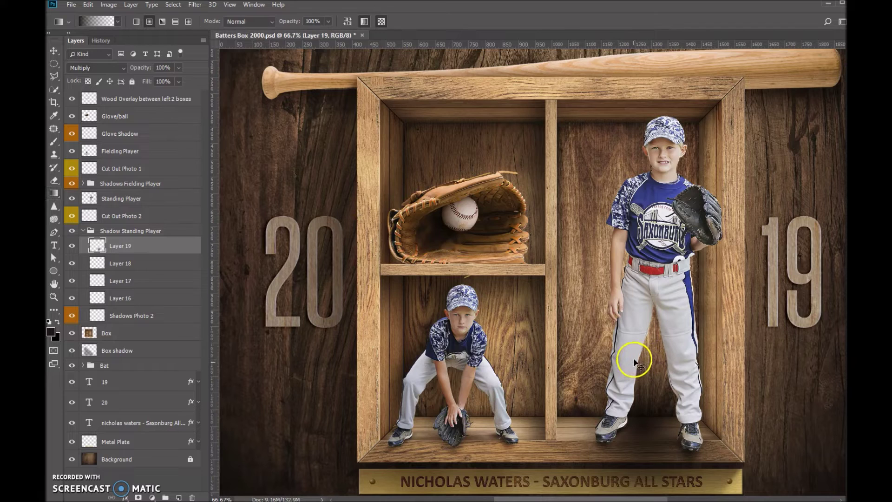
Squash the gradient flat onto the floor and add another gradient along the floor.
{"action": "key", "text": "ctrl+t"}
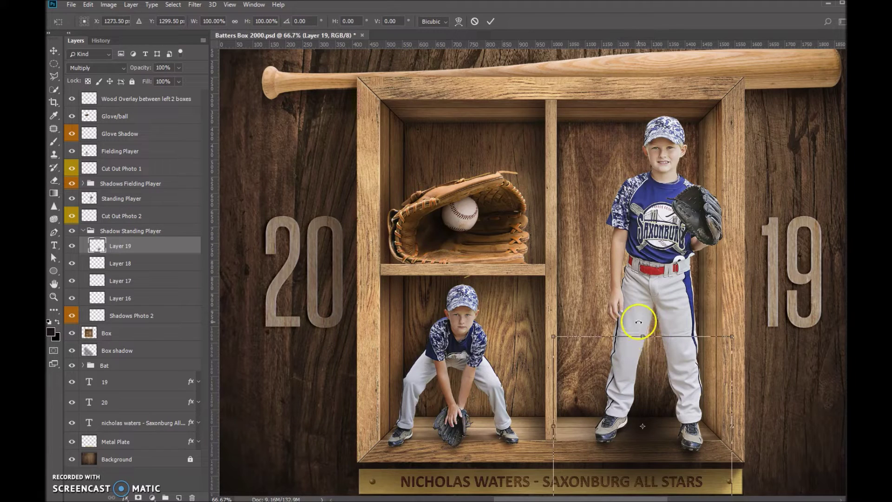
{"action": "left_click_drag", "start_coordinate": [643, 336], "coordinate": [642, 416]}
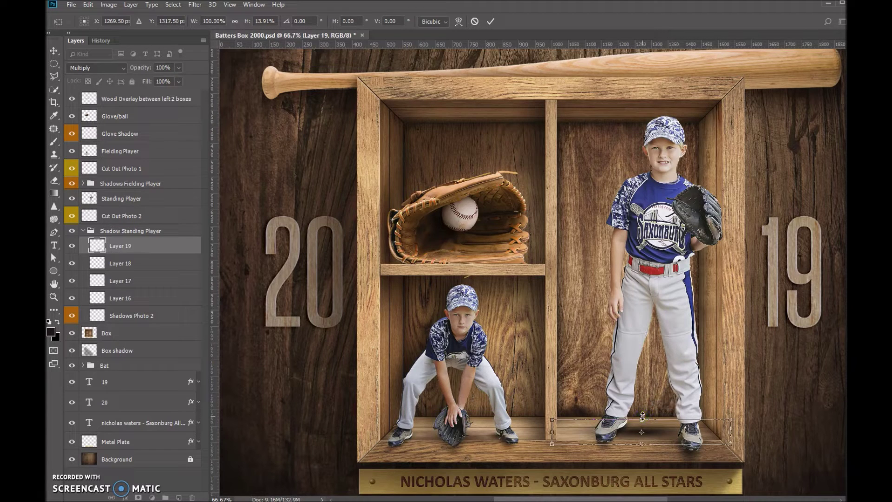
{"action": "key", "text": "Return"}
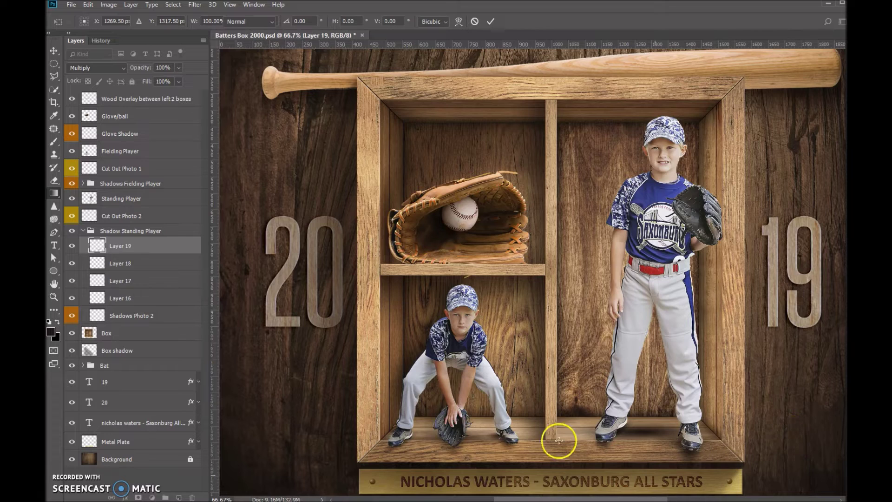
{"action": "mouse_move", "coordinate": [638, 424]}
{"action": "left_mouse_down"}
{"action": "mouse_move", "coordinate": [656, 432]}
{"action": "mouse_move", "coordinate": [618, 432]}
{"action": "mouse_move", "coordinate": [637, 433]}
{"action": "left_mouse_up"}
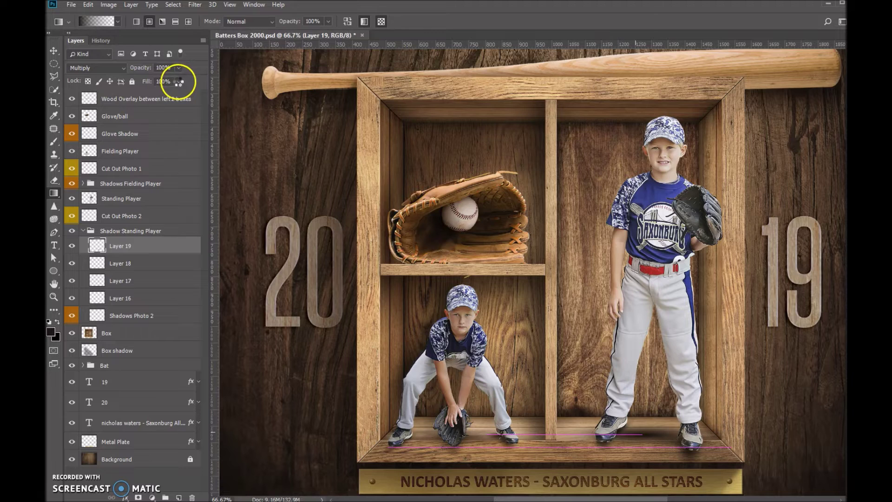
Lower Layer 19's Fill to 58% to soften the wide floor shadow.
{"action": "left_click", "coordinate": [180, 81]}
{"action": "left_click", "coordinate": [178, 81]}
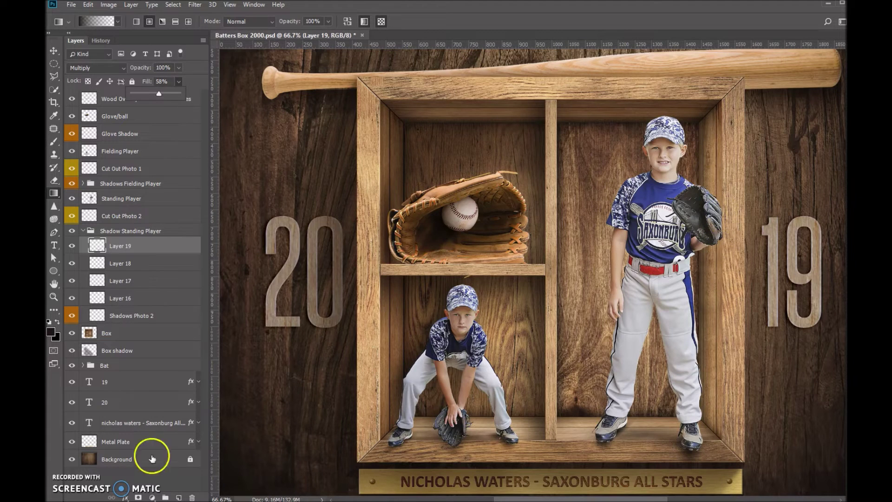
Add Layer 20 in Multiply mode and draw a dark gradient beside the standing player's glove.
{"action": "left_click", "coordinate": [178, 497]}
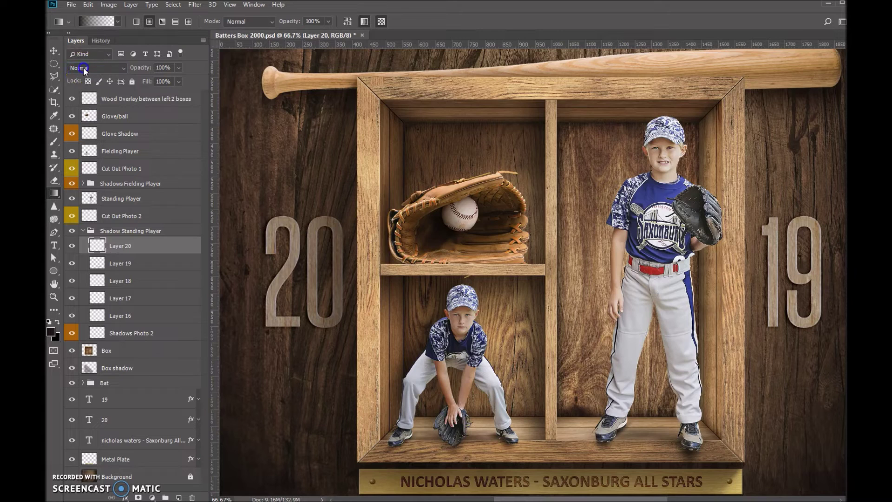
{"action": "left_click", "coordinate": [83, 69]}
{"action": "left_click", "coordinate": [81, 113]}
{"action": "left_click_drag", "start_coordinate": [773, 210], "coordinate": [773, 211]}
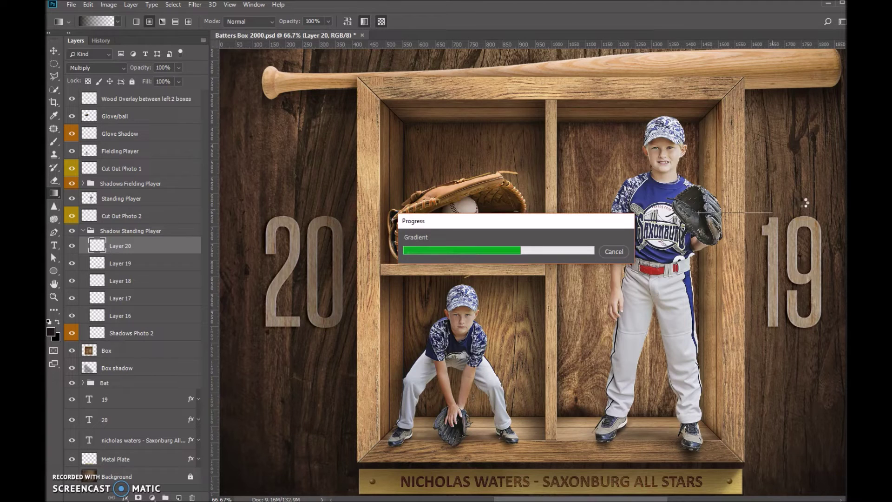
{"action": "left_click_drag", "start_coordinate": [733, 232], "coordinate": [727, 241]}
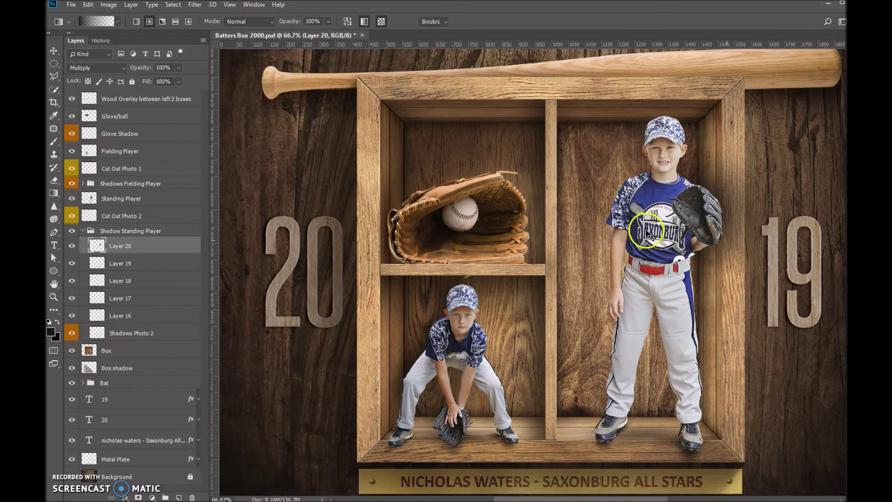
Free-transform Layer 20's shadow to about 27% width, moved left and down behind the glove.
{"action": "key", "text": "ctrl+t"}
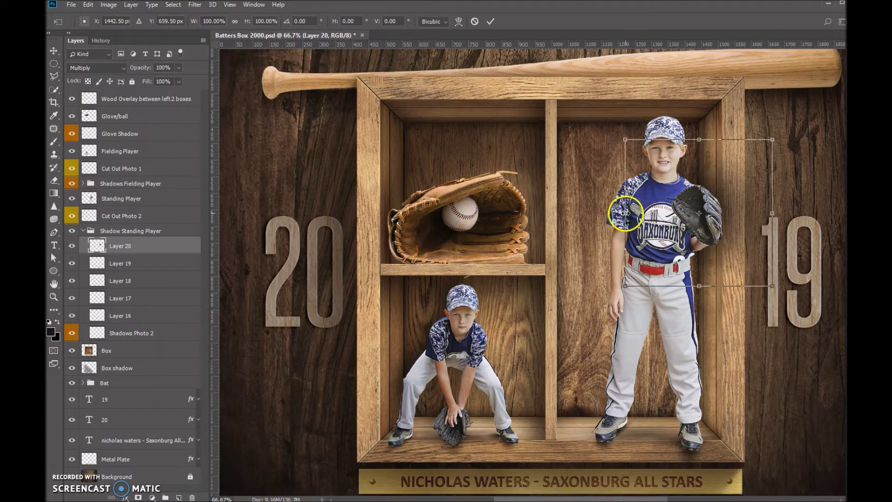
{"action": "left_click_drag", "start_coordinate": [649, 215], "coordinate": [674, 215]}
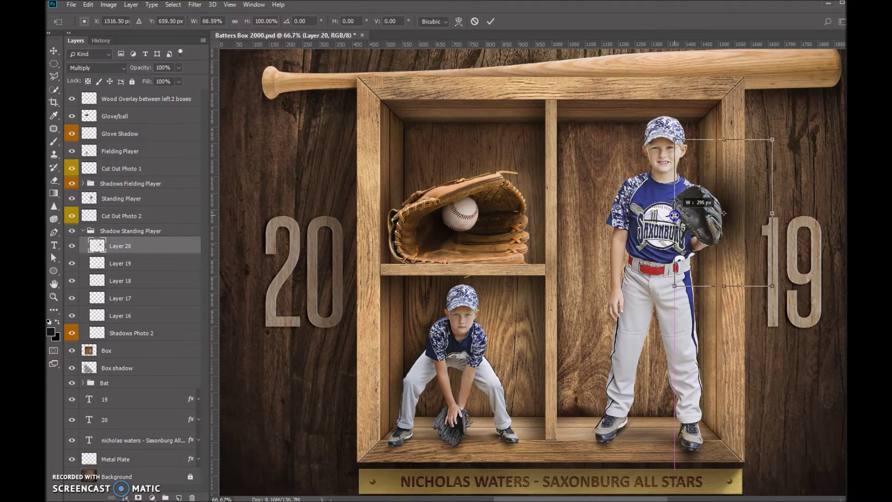
{"action": "left_click_drag", "start_coordinate": [773, 213], "coordinate": [746, 219]}
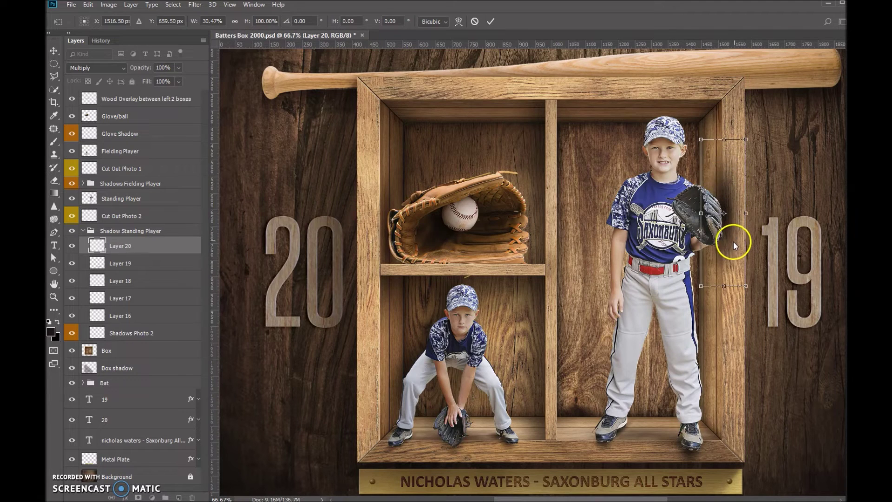
{"action": "left_click", "coordinate": [722, 246]}
{"action": "left_click_drag", "start_coordinate": [730, 239], "coordinate": [718, 263]}
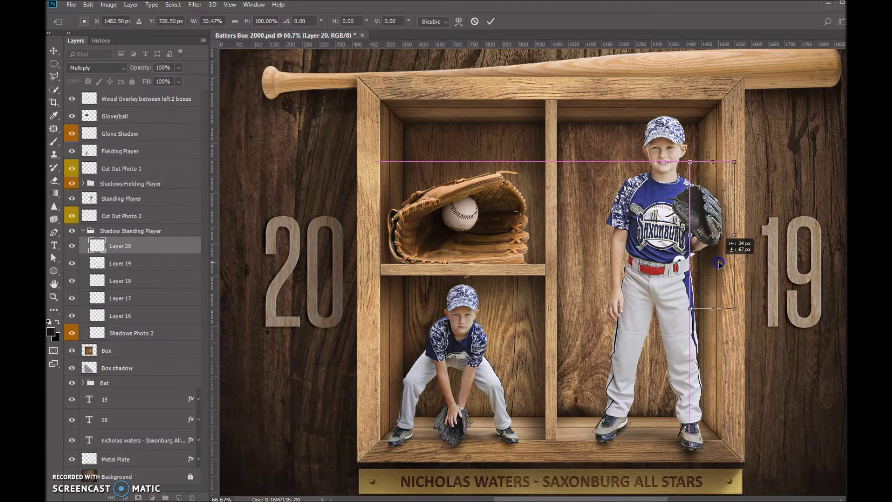
{"action": "left_click_drag", "start_coordinate": [719, 265], "coordinate": [719, 265]}
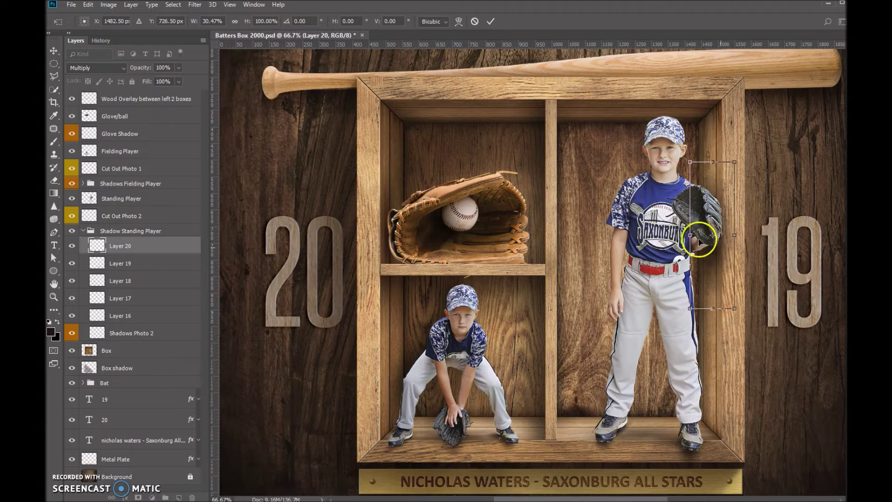
{"action": "left_click_drag", "start_coordinate": [694, 235], "coordinate": [693, 236]}
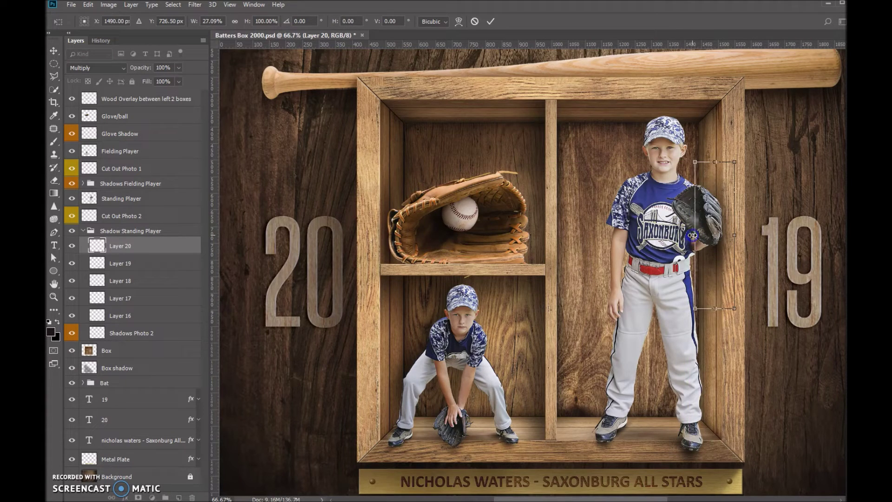
{"action": "left_click", "coordinate": [791, 364]}
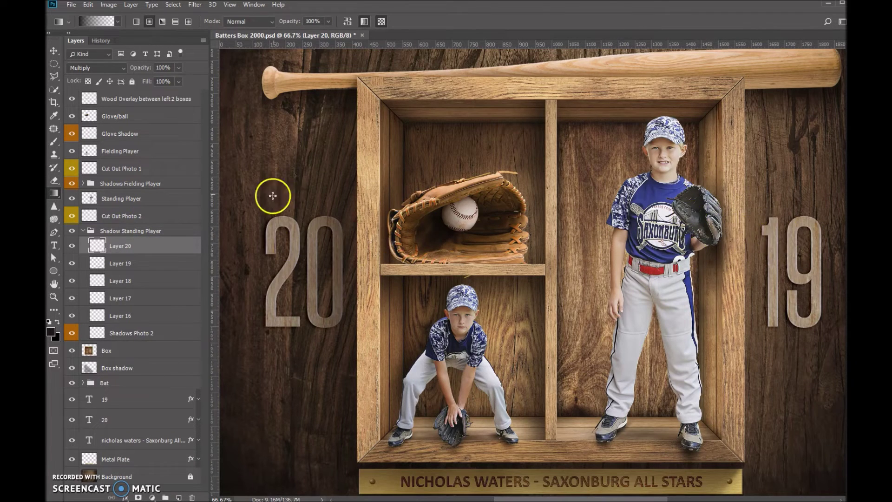
Set Layer 20's Fill to 74% and add a new empty Layer 21 on top.
{"action": "left_click", "coordinate": [179, 82]}
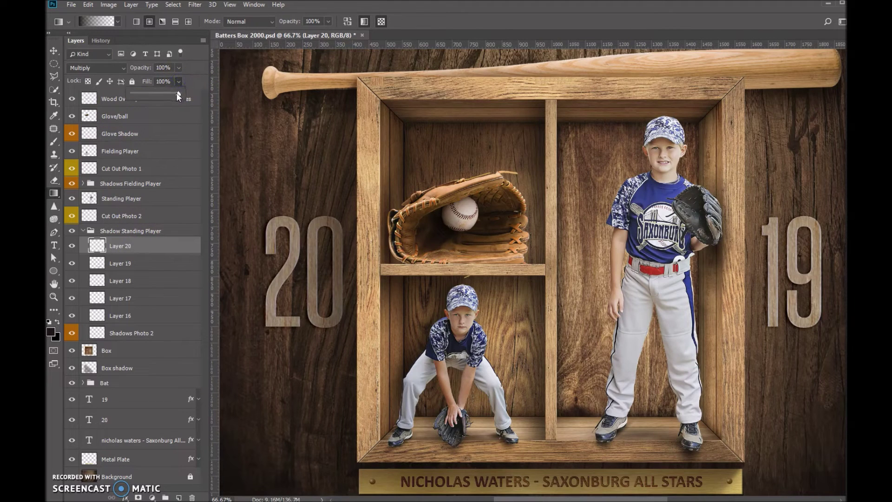
{"action": "left_click_drag", "start_coordinate": [169, 93], "coordinate": [168, 95]}
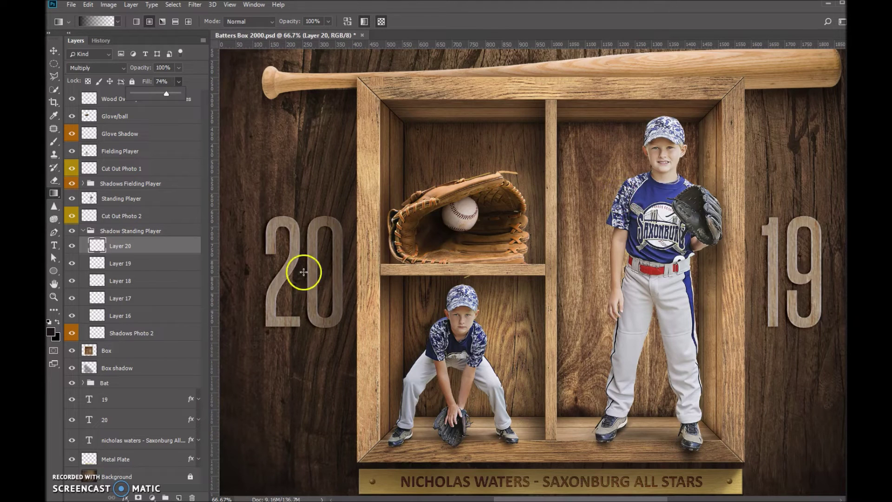
{"action": "left_click", "coordinate": [178, 495]}
{"action": "left_click", "coordinate": [179, 496]}
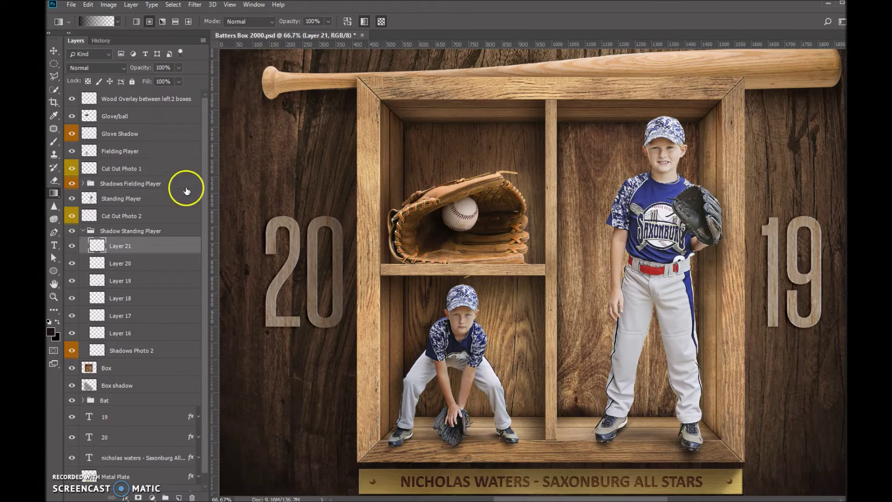
Load the Standing Player's outline as a selection and set Layer 21 to Multiply.
{"action": "left_click", "coordinate": [122, 199]}
{"action": "left_click_drag", "start_coordinate": [100, 209], "coordinate": [91, 199]}
{"action": "left_click", "coordinate": [90, 197], "text": "ctrl"}
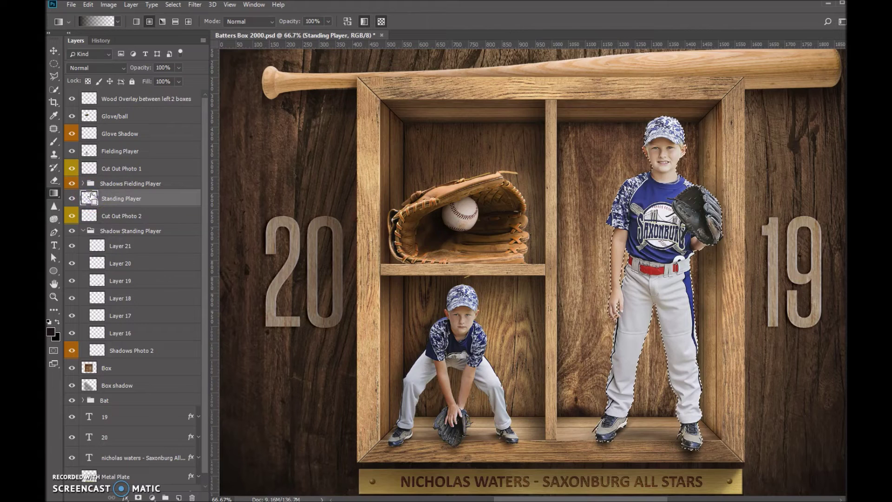
{"action": "left_click", "coordinate": [123, 247]}
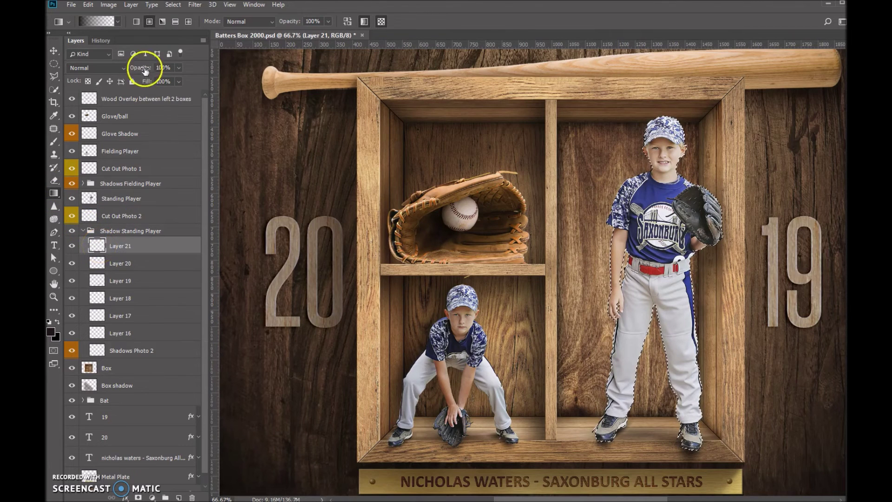
{"action": "left_click", "coordinate": [104, 68]}
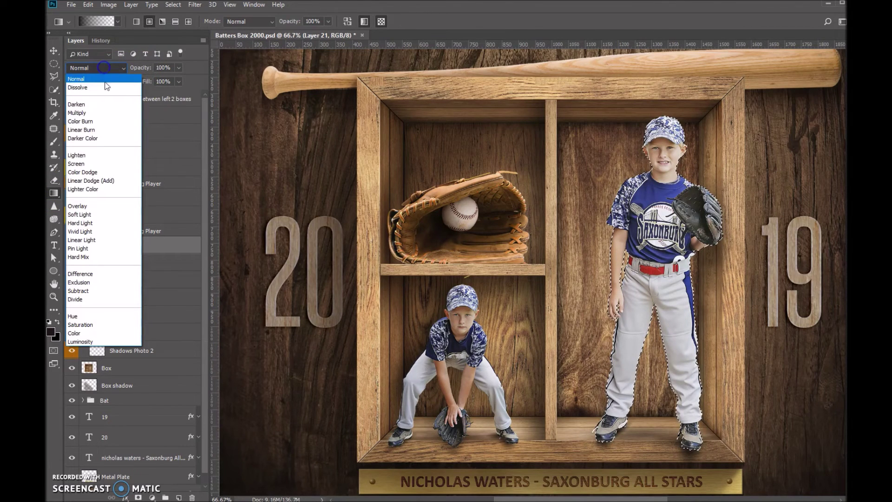
{"action": "left_click", "coordinate": [83, 114]}
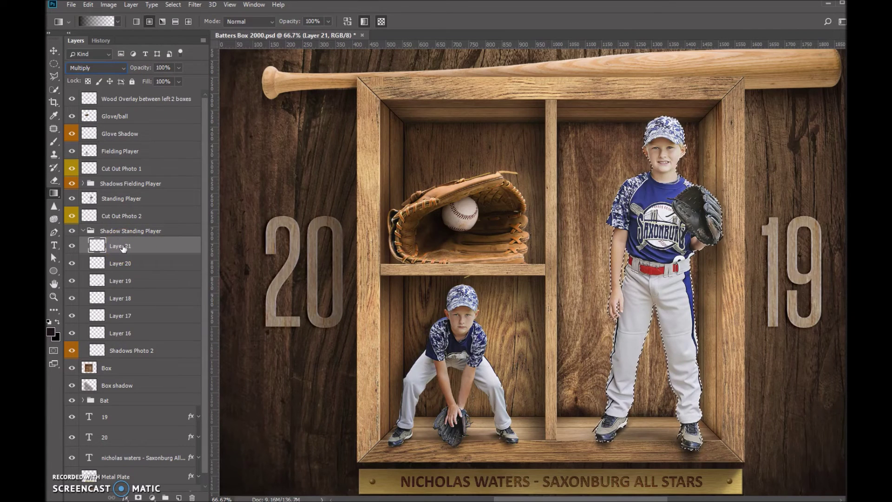
Fill the silhouette selection on Layer 21 with the foreground colour, then deselect.
{"action": "left_click", "coordinate": [88, 4]}
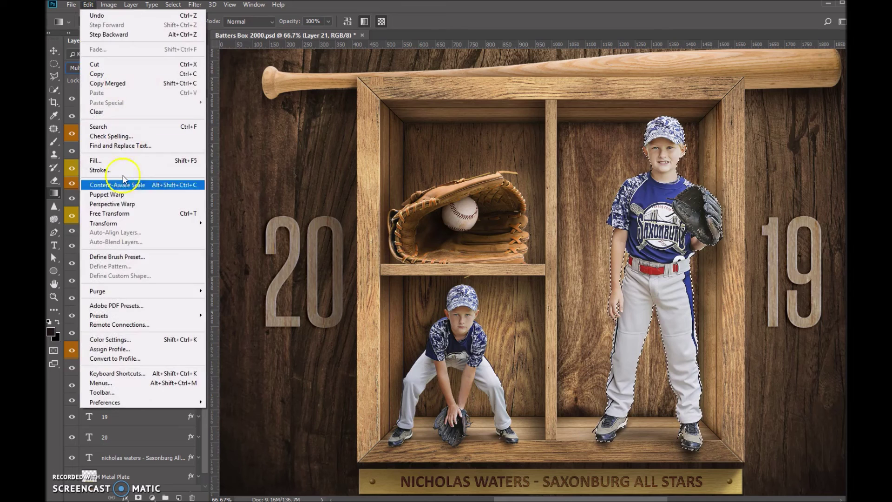
{"action": "left_click", "coordinate": [116, 162]}
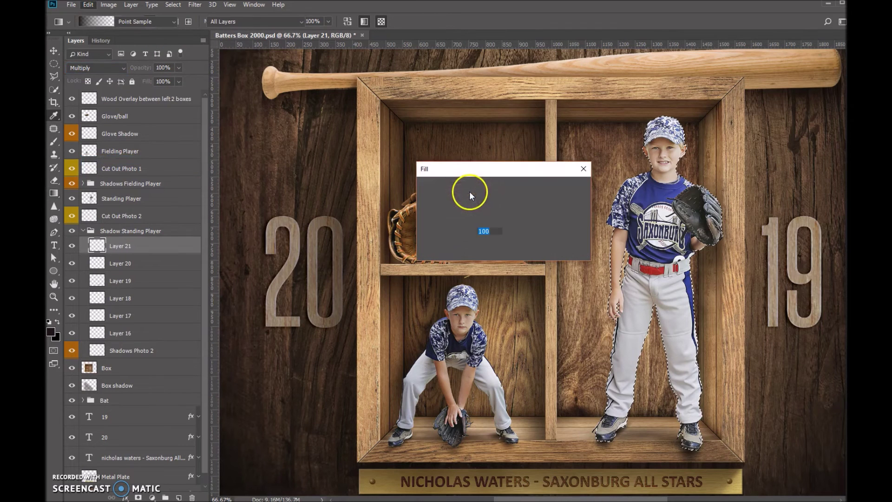
{"action": "left_click", "coordinate": [574, 188]}
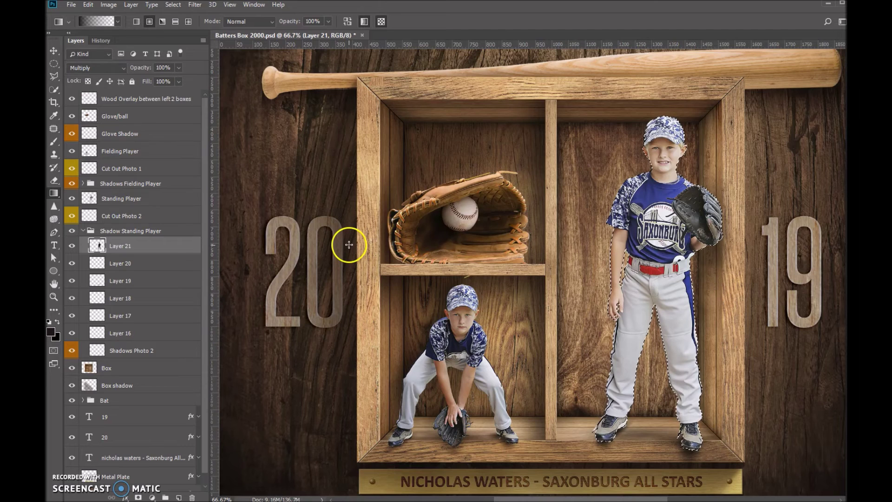
{"action": "key", "text": "ctrl+d"}
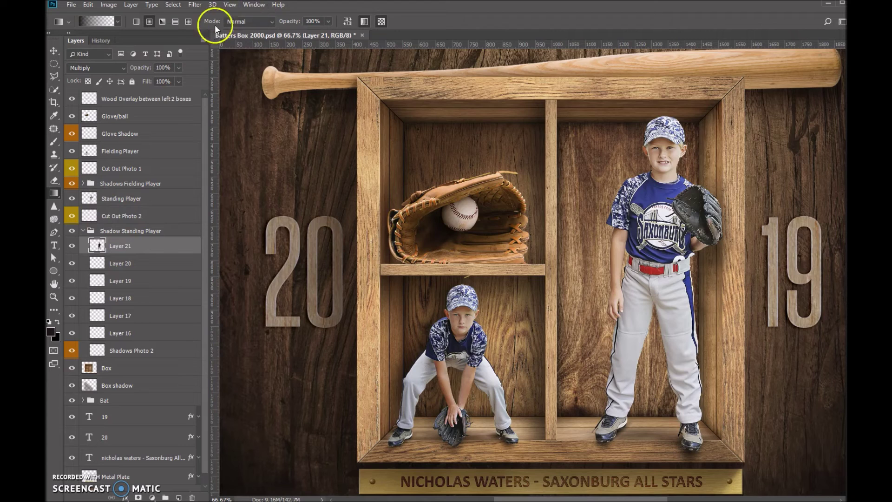
Apply a 20-pixel Gaussian Blur to Layer 21's silhouette and nudge it slightly behind the player.
{"action": "left_click", "coordinate": [196, 7]}
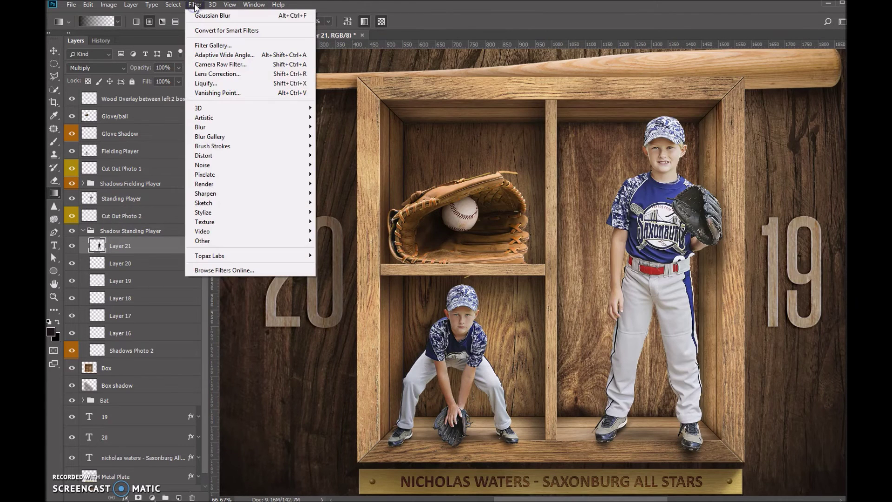
{"action": "left_click", "coordinate": [226, 127]}
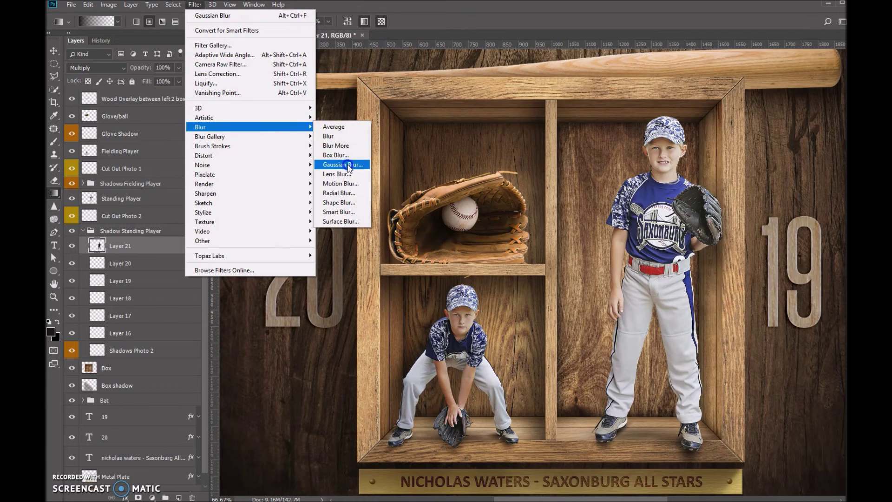
{"action": "left_click", "coordinate": [349, 166]}
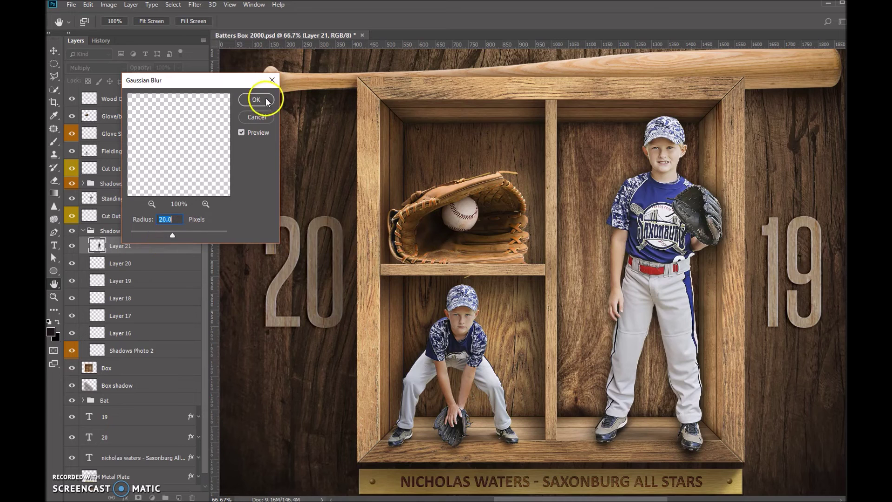
{"action": "key", "text": "Return"}
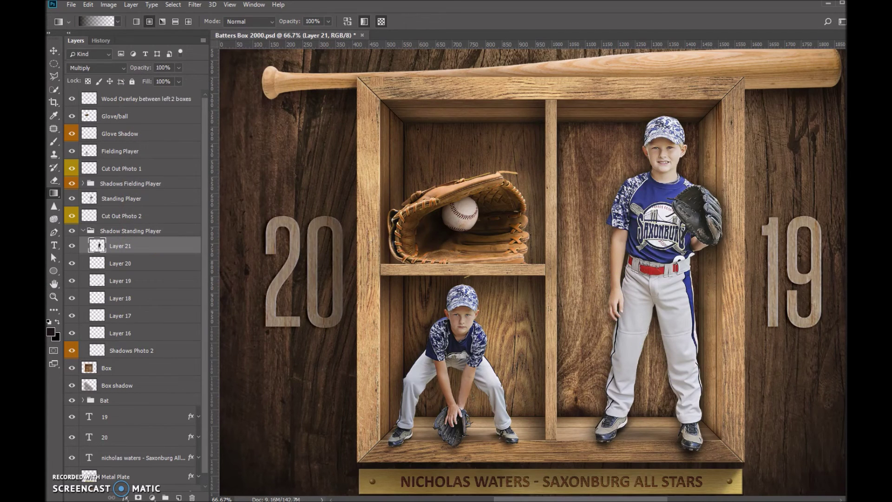
{"action": "left_click_drag", "start_coordinate": [671, 271], "coordinate": [661, 273]}
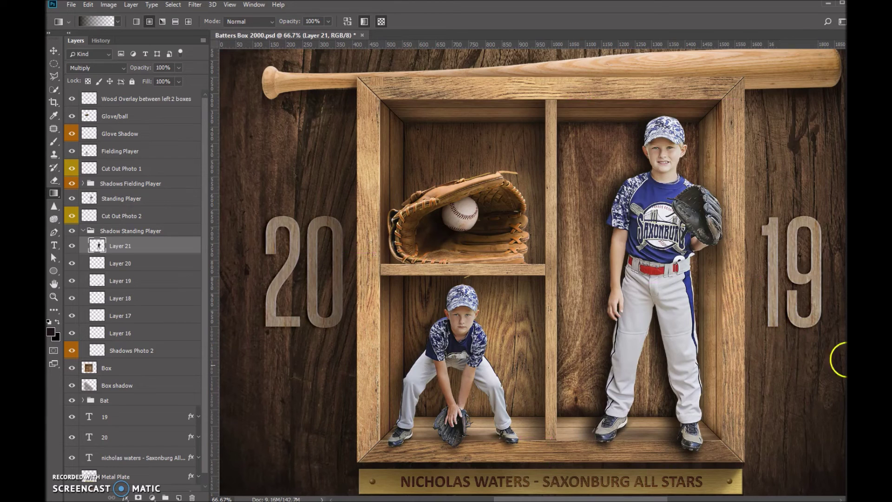
Set Layer 21's Fill to 60% and attach a layer mask to it.
{"action": "left_click", "coordinate": [179, 81]}
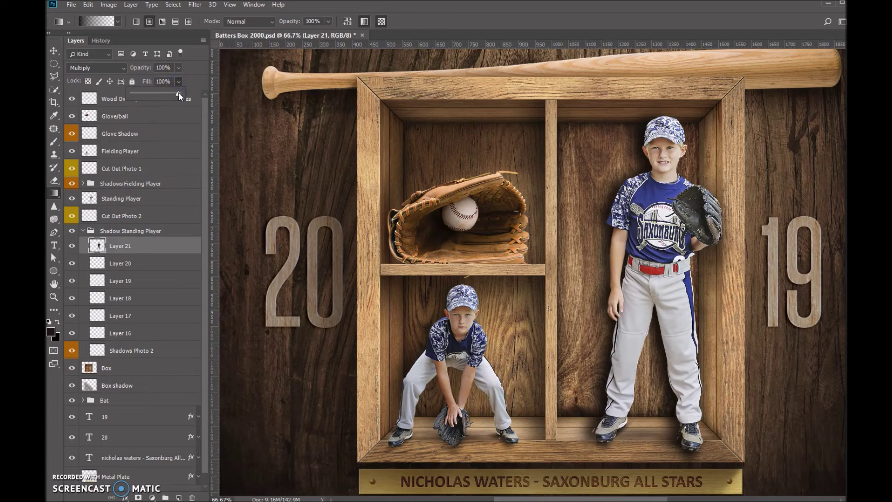
{"action": "left_click_drag", "start_coordinate": [179, 92], "coordinate": [156, 95]}
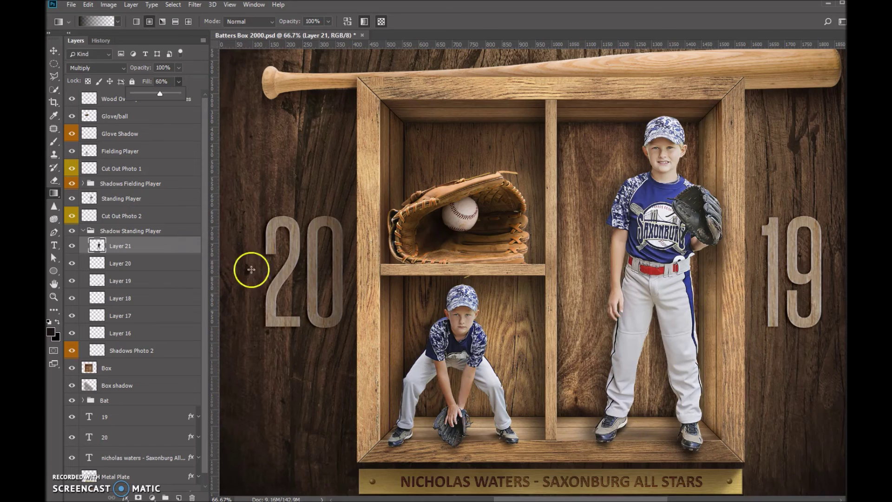
{"action": "left_click", "coordinate": [138, 496]}
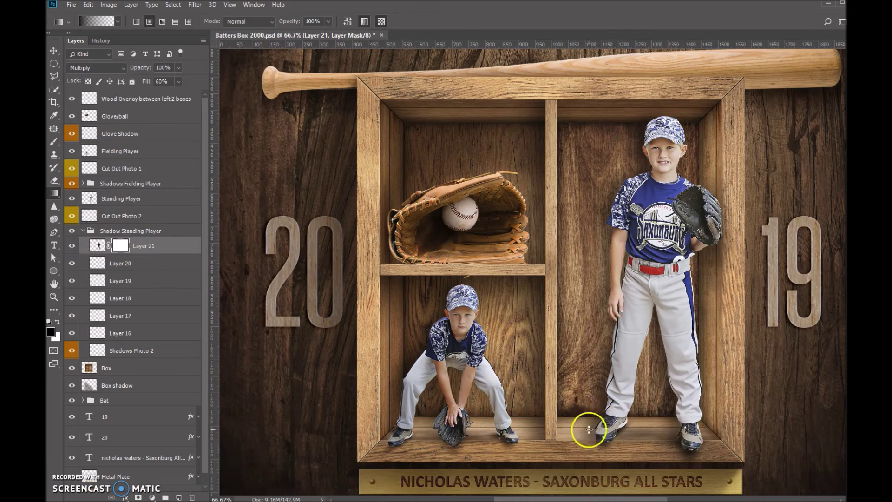
Draw a gradient in Layer 21's mask from the nameplate up to the legs, then compare visibility.
{"action": "left_click", "coordinate": [122, 246]}
{"action": "left_click", "coordinate": [73, 184]}
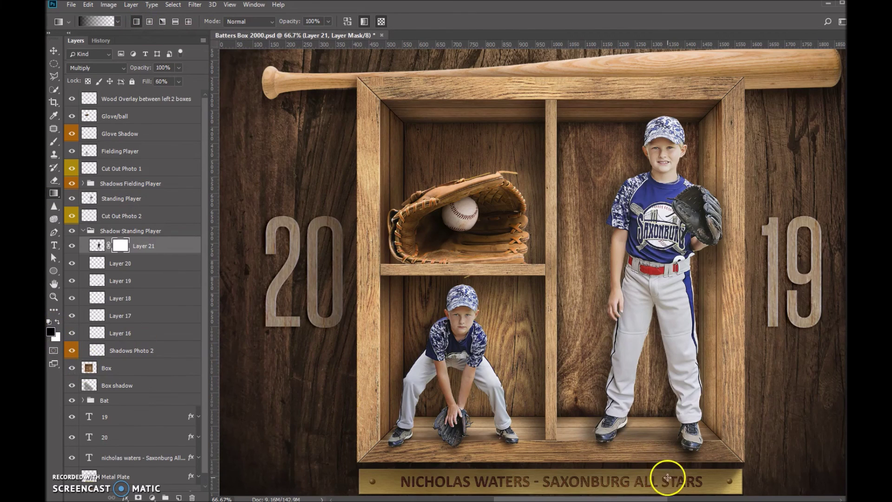
{"action": "left_click_drag", "start_coordinate": [667, 482], "coordinate": [669, 319]}
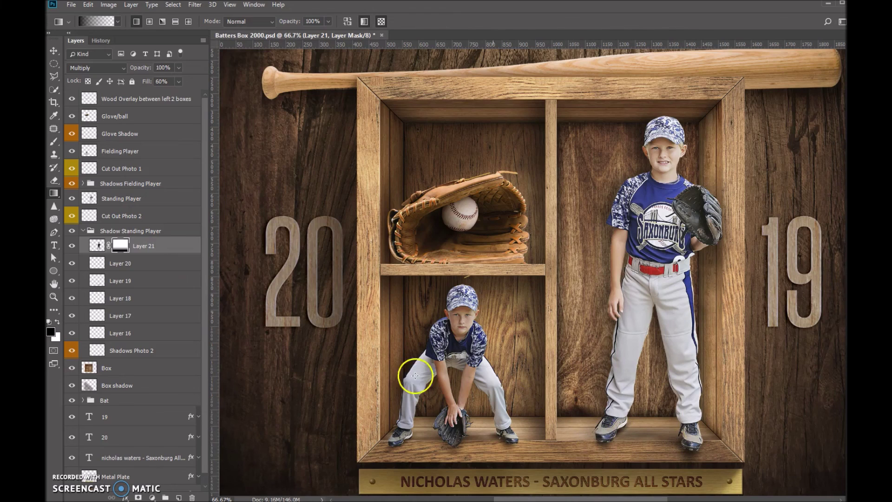
{"action": "left_click", "coordinate": [72, 248]}
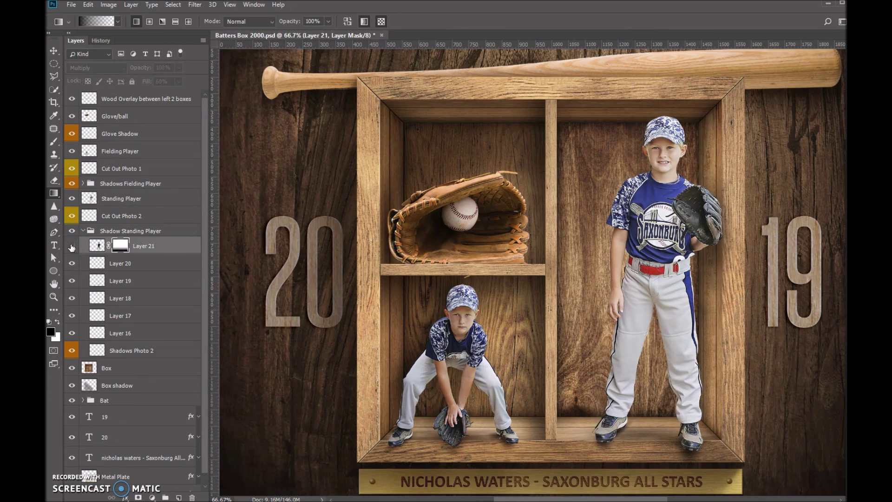
{"action": "left_click", "coordinate": [72, 247]}
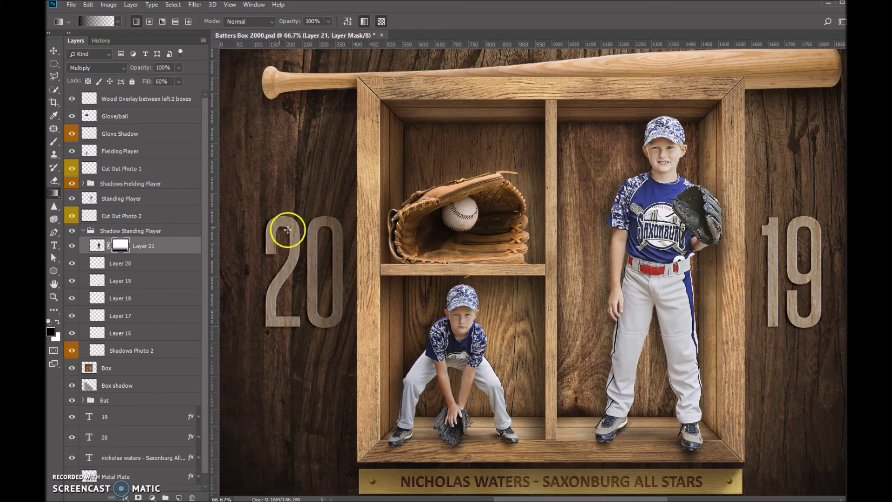
Collapse the Shadow Standing Player group and toggle its visibility off and on to compare.
{"action": "left_click", "coordinate": [82, 232]}
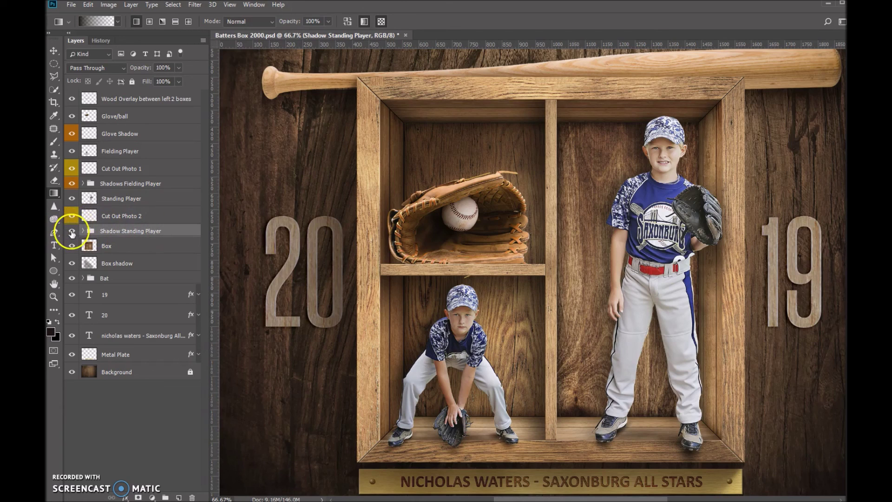
{"action": "left_click", "coordinate": [72, 232]}
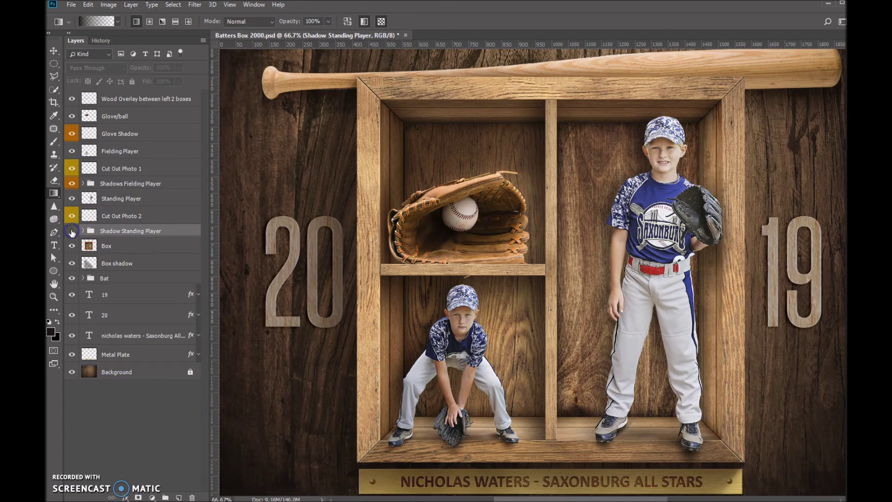
{"action": "left_click", "coordinate": [72, 232]}
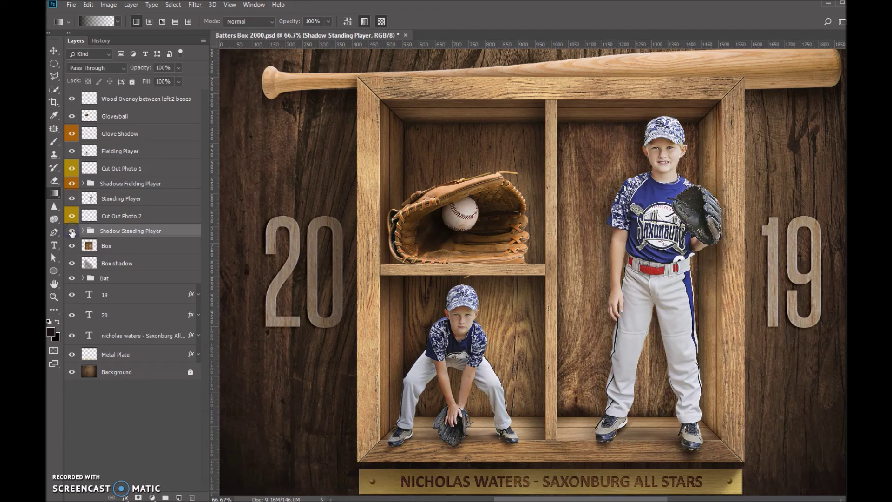